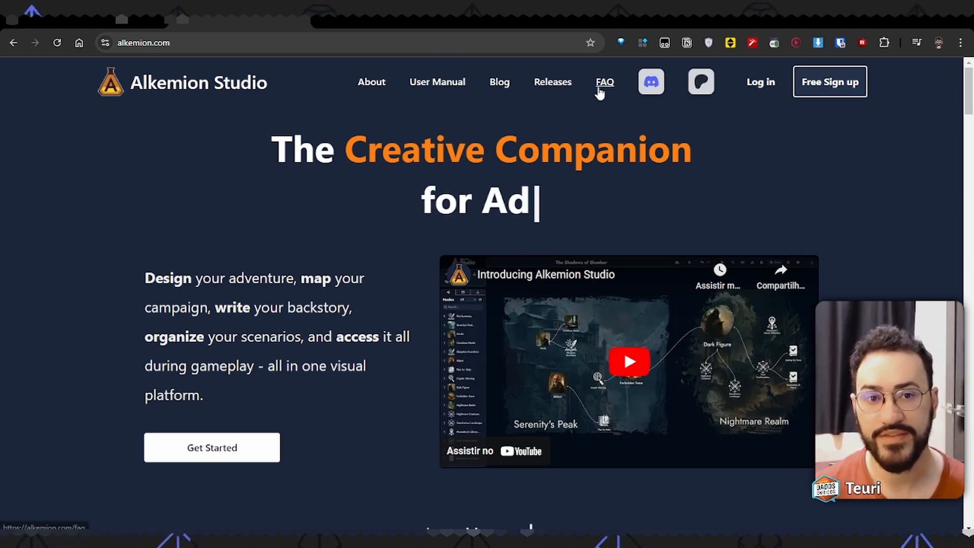
- Log in to the Alkemion Studio account and look over the list of existing modules
{"action": "left_click", "coordinate": [770, 93]}
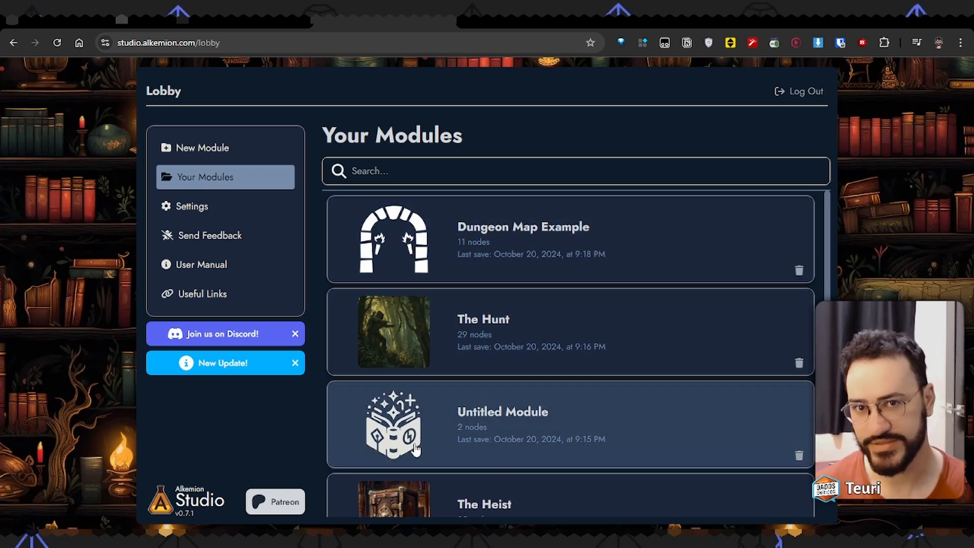
{"action": "scroll", "coordinate": [578, 333], "scroll_direction": "down", "scroll_amount": 1}
{"action": "scroll", "coordinate": [578, 333], "scroll_direction": "up", "scroll_amount": 1}
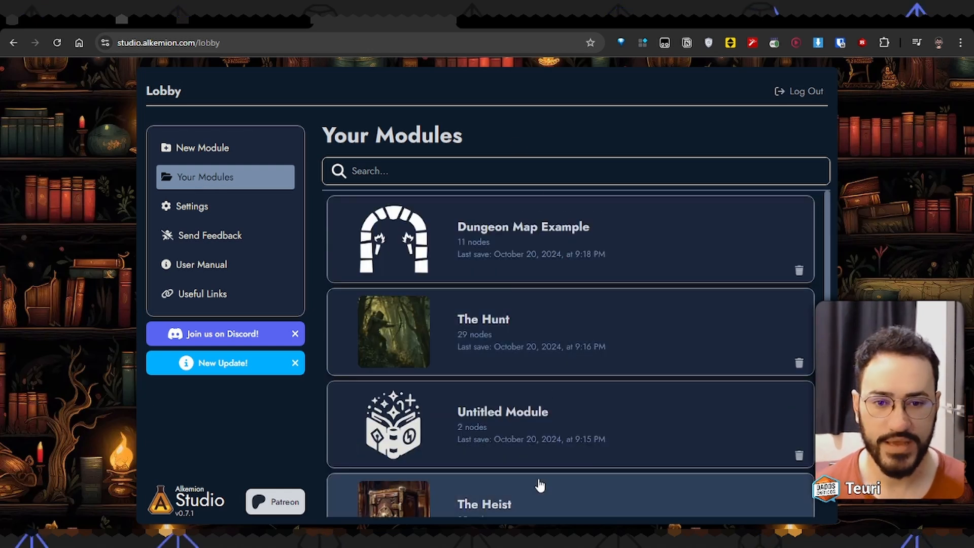
- Browse the community templates offered for a new module, then view the lobby settings
{"action": "left_click", "coordinate": [172, 152]}
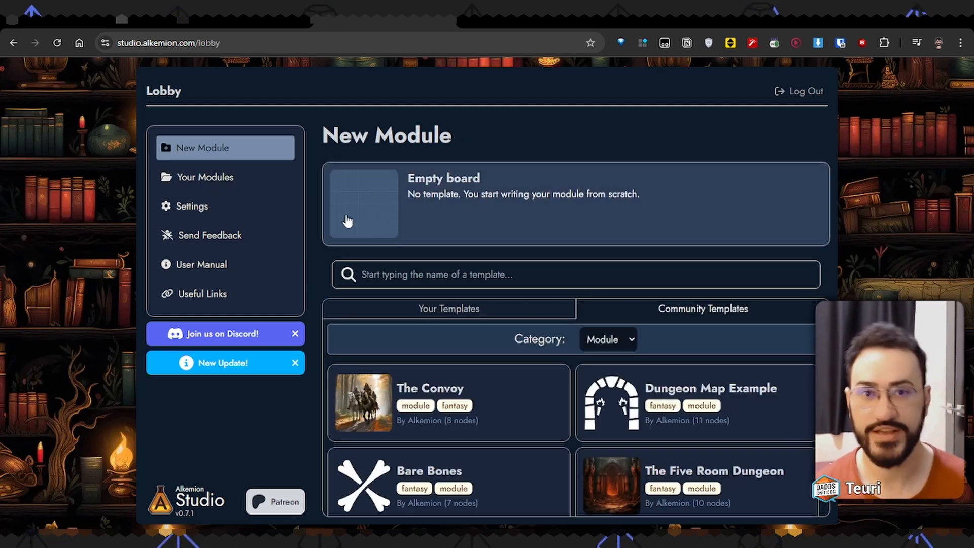
{"action": "scroll", "coordinate": [576, 396], "scroll_direction": "down", "scroll_amount": 2}
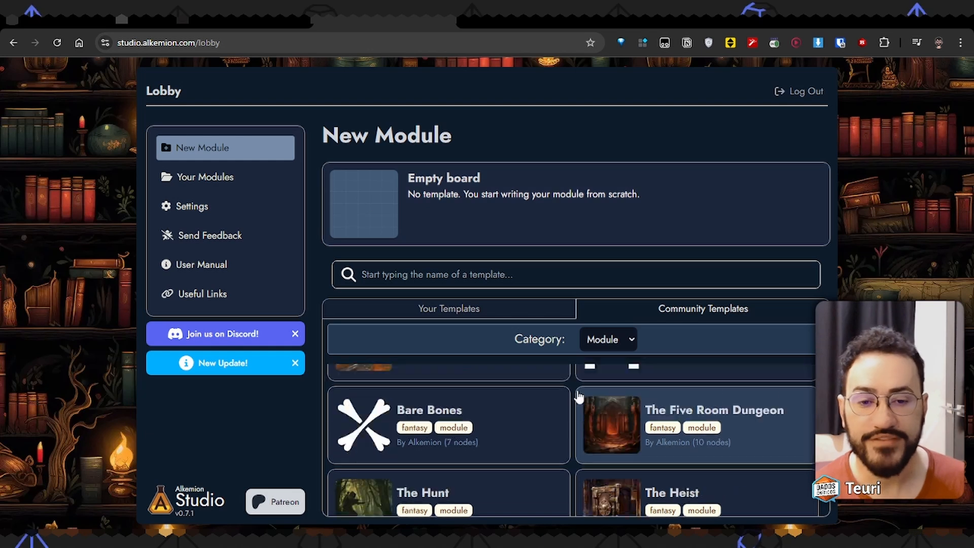
{"action": "scroll", "coordinate": [495, 433], "scroll_direction": "up", "scroll_amount": 2}
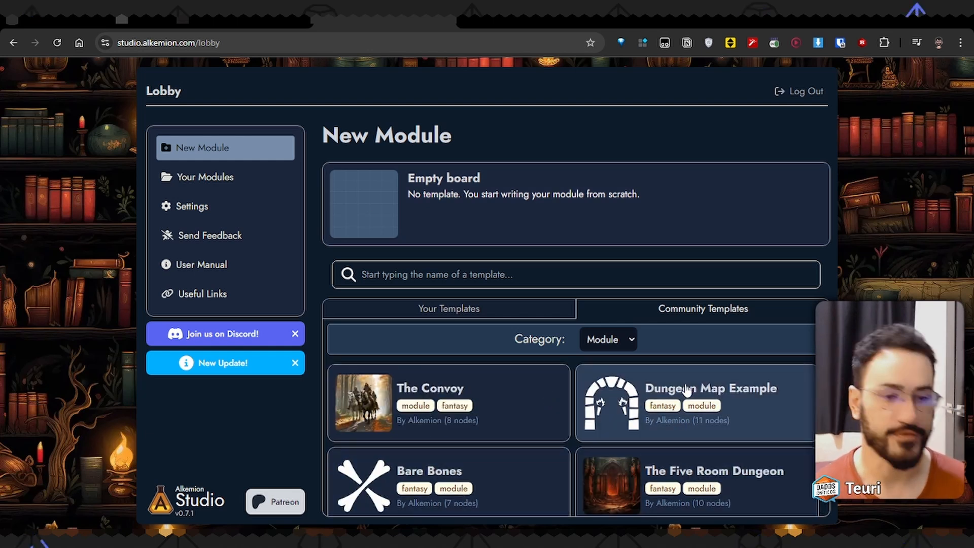
{"action": "scroll", "coordinate": [674, 421], "scroll_direction": "down", "scroll_amount": 2}
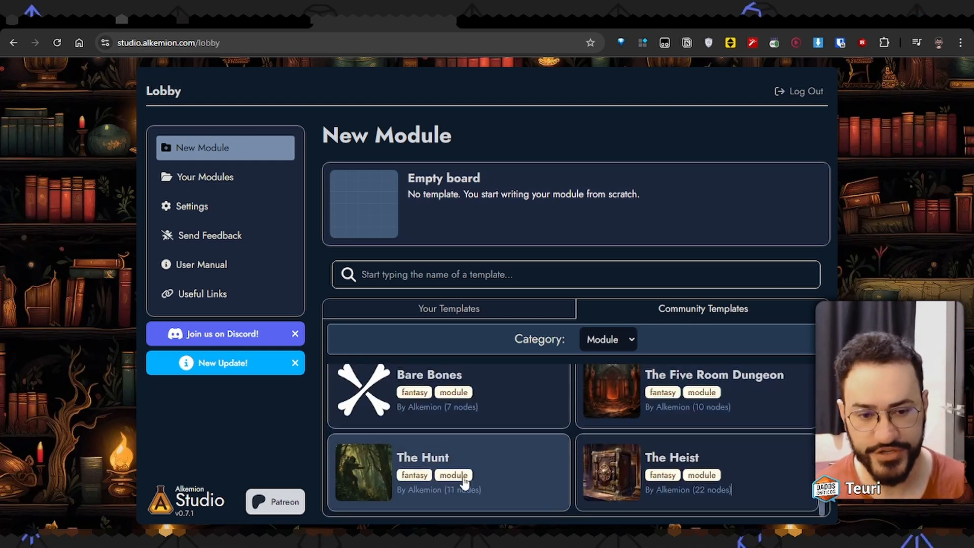
{"action": "scroll", "coordinate": [721, 487], "scroll_direction": "up", "scroll_amount": 2}
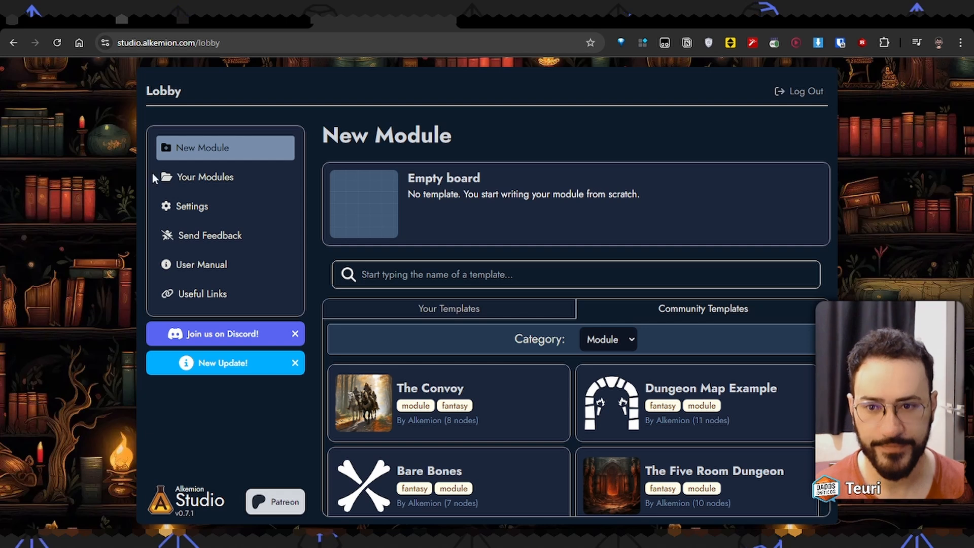
{"action": "left_click", "coordinate": [182, 207]}
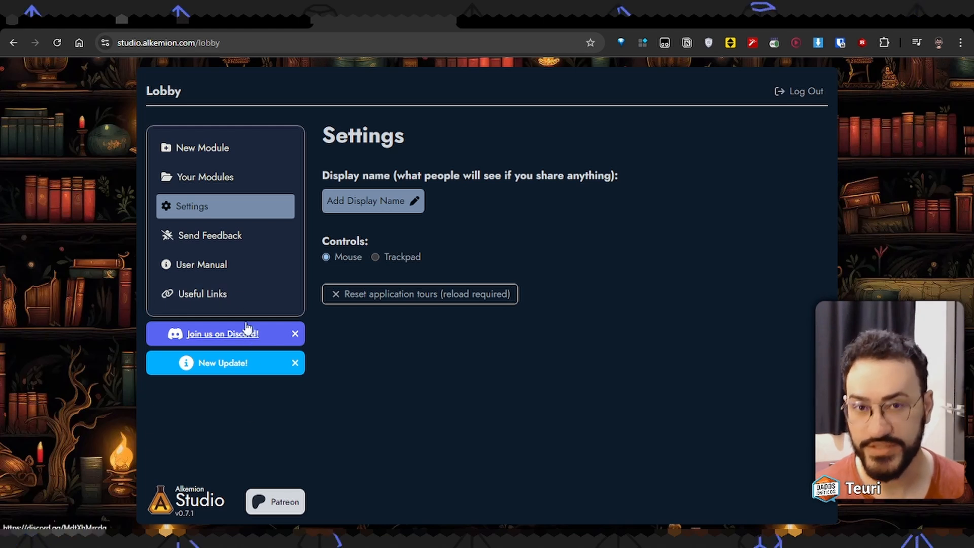
- Create a new module from the community template The Hunt, keeping The Hunt as the module name
{"action": "left_click", "coordinate": [249, 155]}
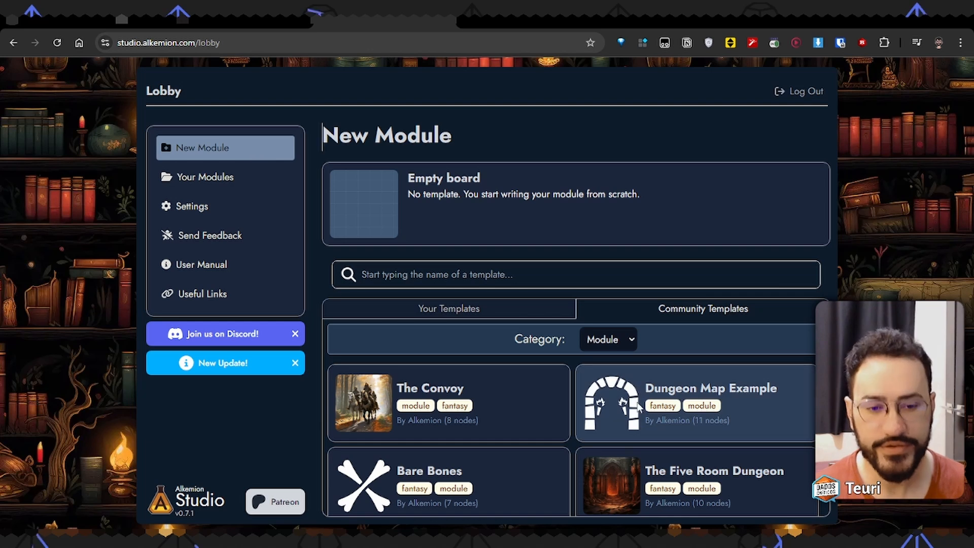
{"action": "scroll", "coordinate": [523, 471], "scroll_direction": "down", "scroll_amount": 2}
{"action": "left_click", "coordinate": [476, 475]}
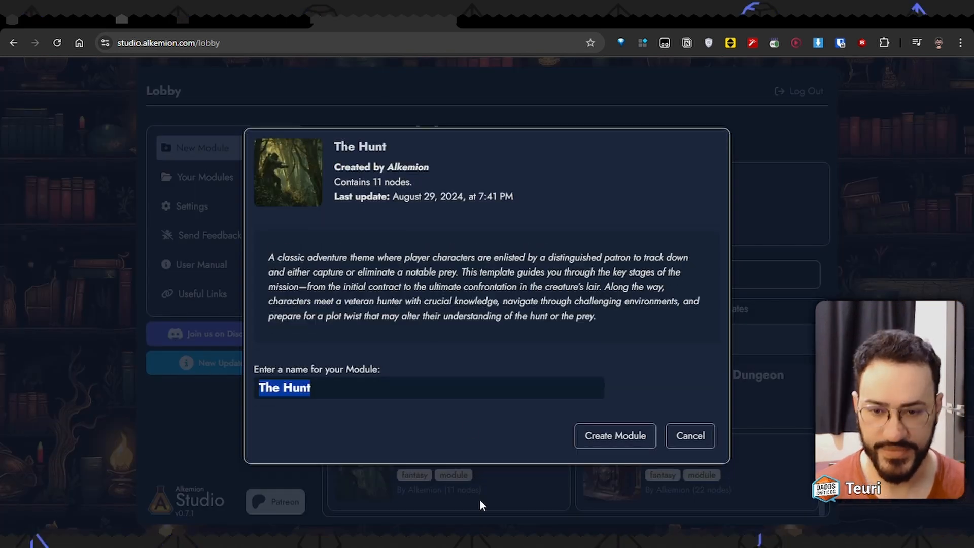
{"action": "left_click", "coordinate": [454, 435]}
{"action": "triple_click", "coordinate": [441, 317]}
{"action": "left_click", "coordinate": [463, 219]}
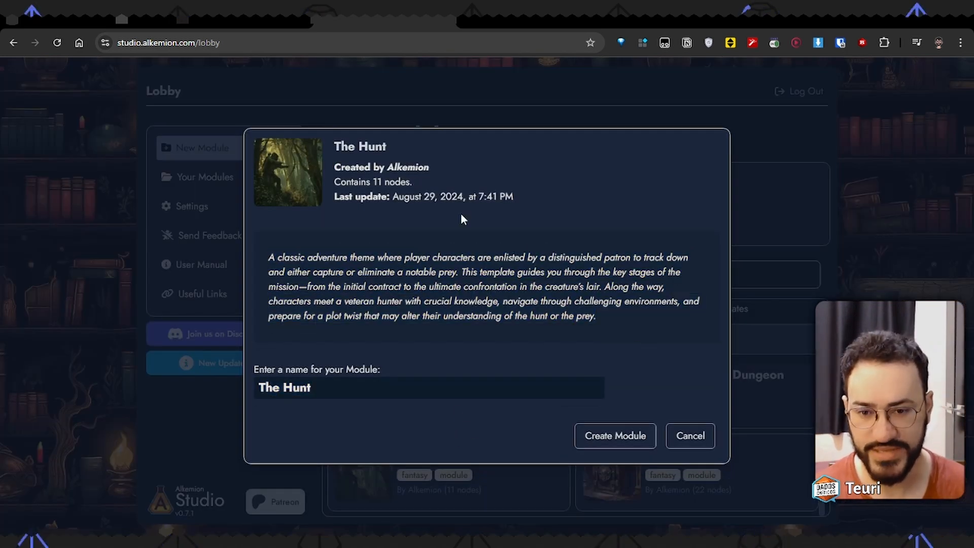
{"action": "left_click", "coordinate": [616, 439]}
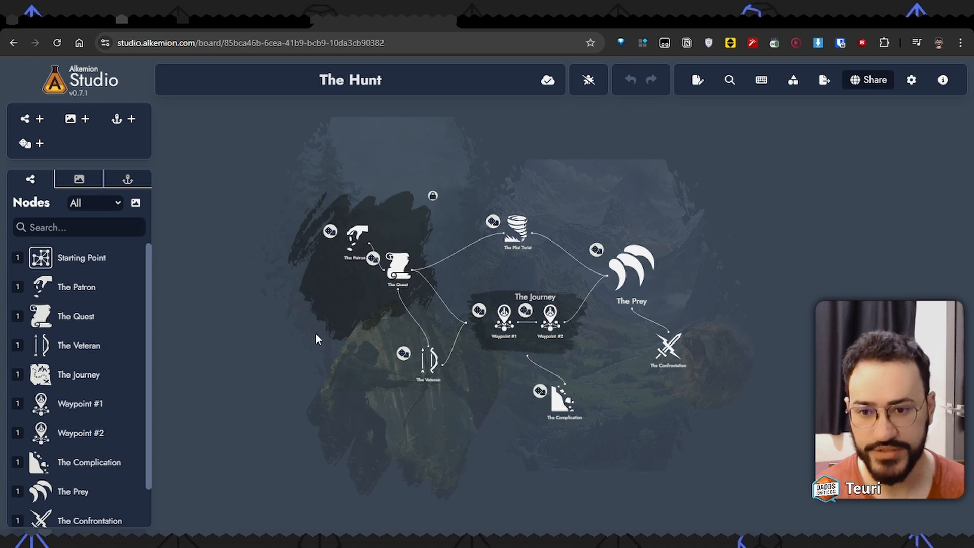
- Examine the board's overall layout and the connected nodes around The Patron and The Quest
{"action": "left_click_drag", "start_coordinate": [315, 337], "coordinate": [486, 355]}
{"action": "scroll", "coordinate": [339, 342], "scroll_direction": "up", "scroll_amount": 5}
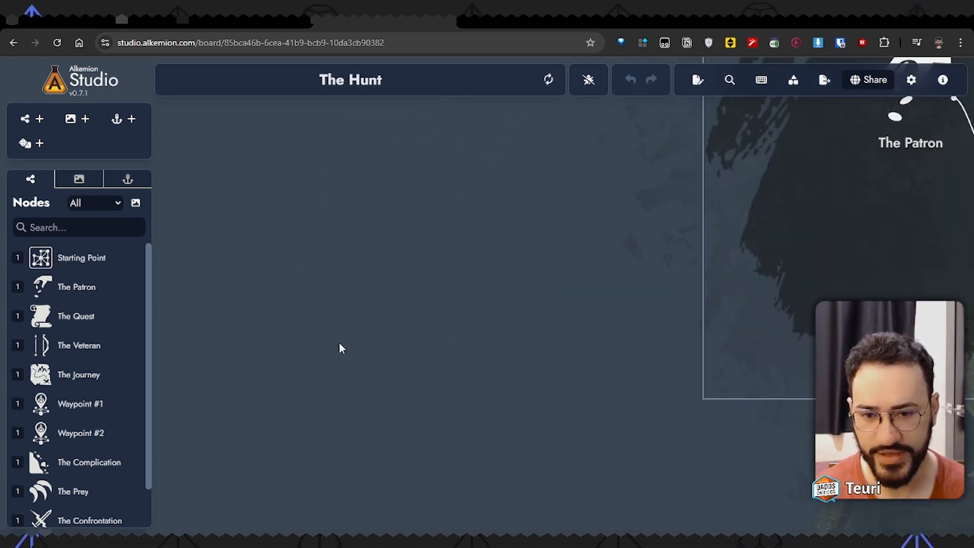
{"action": "scroll", "coordinate": [336, 343], "scroll_direction": "down", "scroll_amount": 8}
{"action": "right_click", "coordinate": [300, 358]}
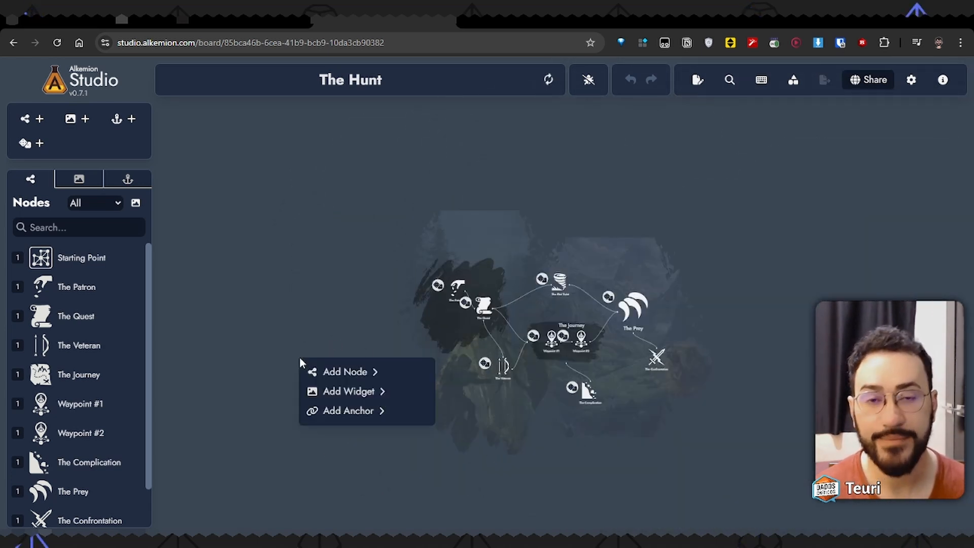
{"action": "left_click", "coordinate": [311, 326]}
{"action": "left_click_drag", "start_coordinate": [302, 330], "coordinate": [335, 172]}
{"action": "scroll", "coordinate": [339, 247], "scroll_direction": "up", "scroll_amount": 5}
{"action": "scroll", "coordinate": [339, 247], "scroll_direction": "up", "scroll_amount": 1}
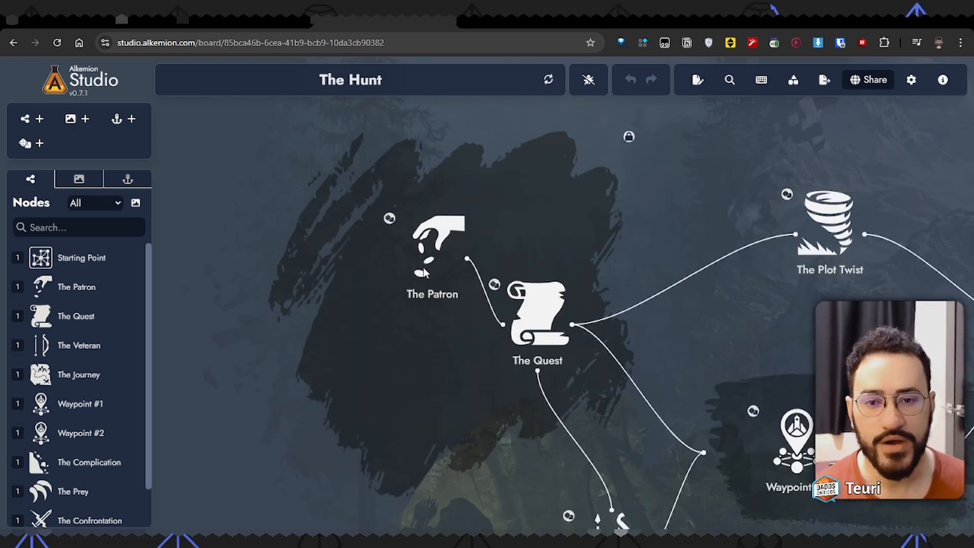
{"action": "left_click_drag", "start_coordinate": [437, 375], "coordinate": [293, 311]}
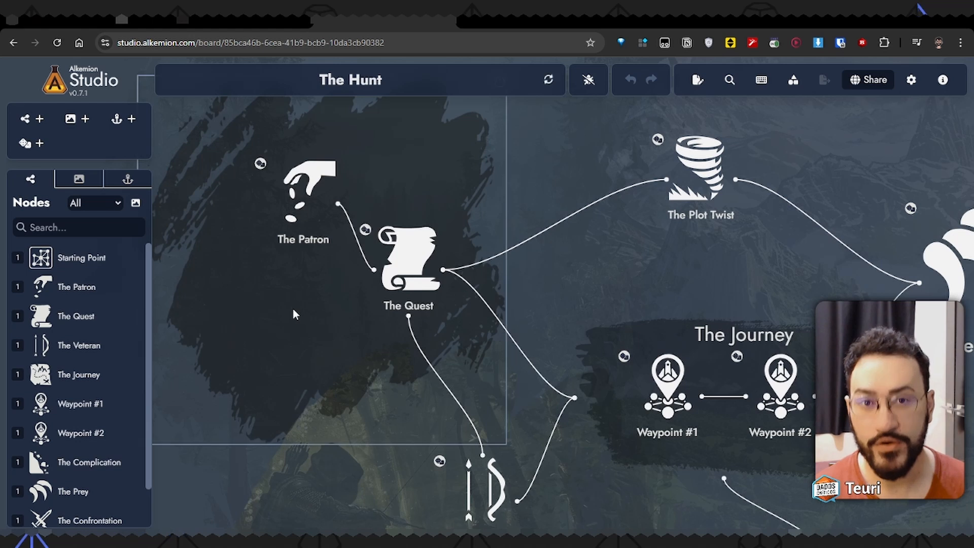
{"action": "scroll", "coordinate": [296, 330], "scroll_direction": "down", "scroll_amount": 5}
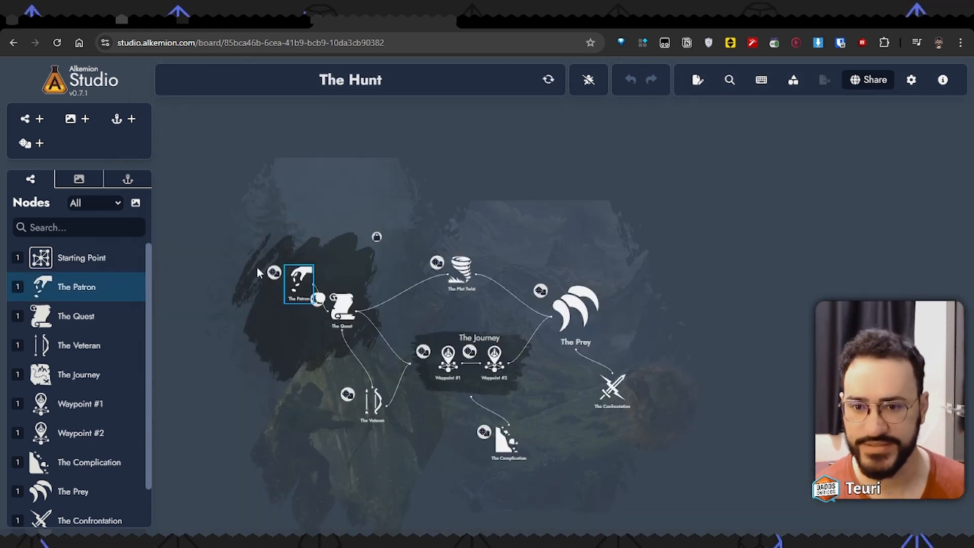
- Open The Patron node in the editor and read its description and advice text through to the end
{"action": "scroll", "coordinate": [259, 273], "scroll_direction": "up", "scroll_amount": 2}
{"action": "double_click", "coordinate": [325, 287]}
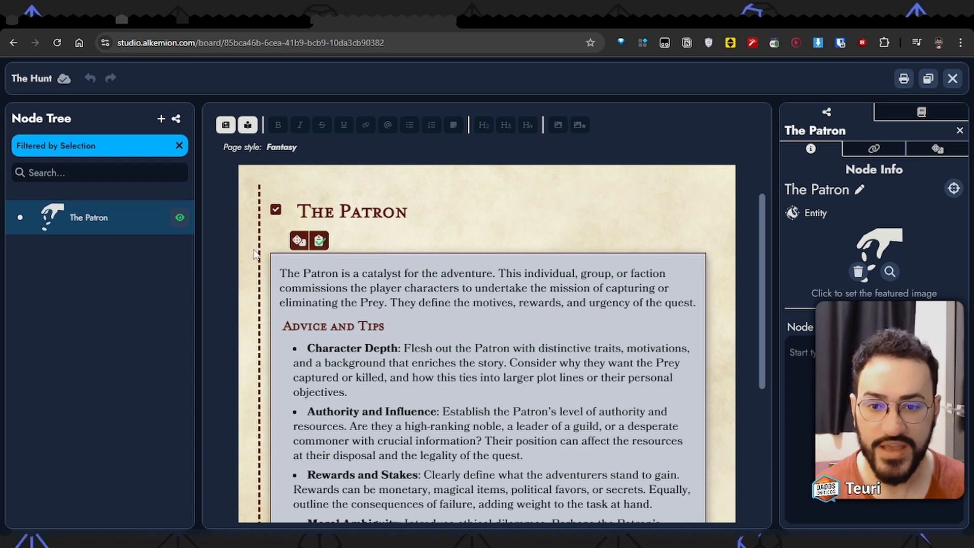
{"action": "scroll", "coordinate": [256, 254], "scroll_direction": "down", "scroll_amount": 5}
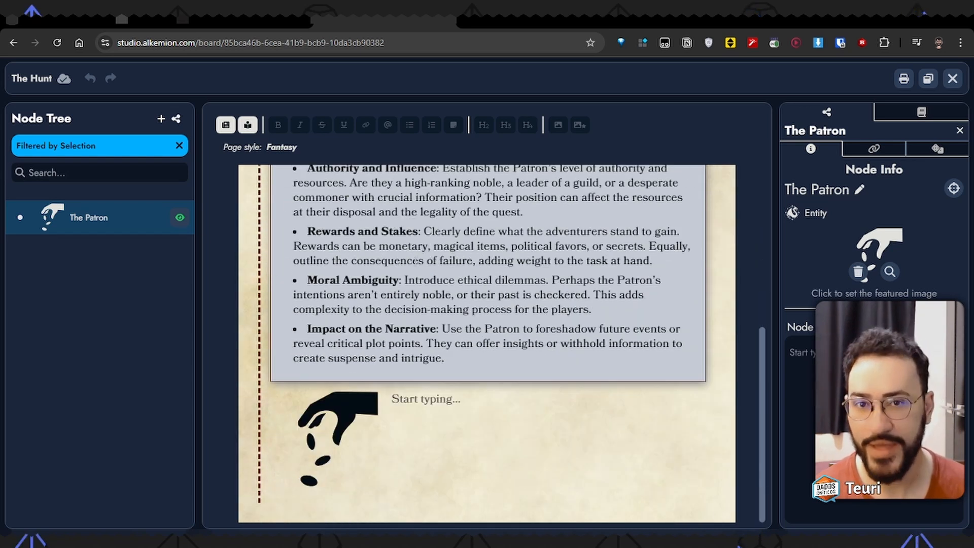
{"action": "scroll", "coordinate": [440, 251], "scroll_direction": "up", "scroll_amount": 6}
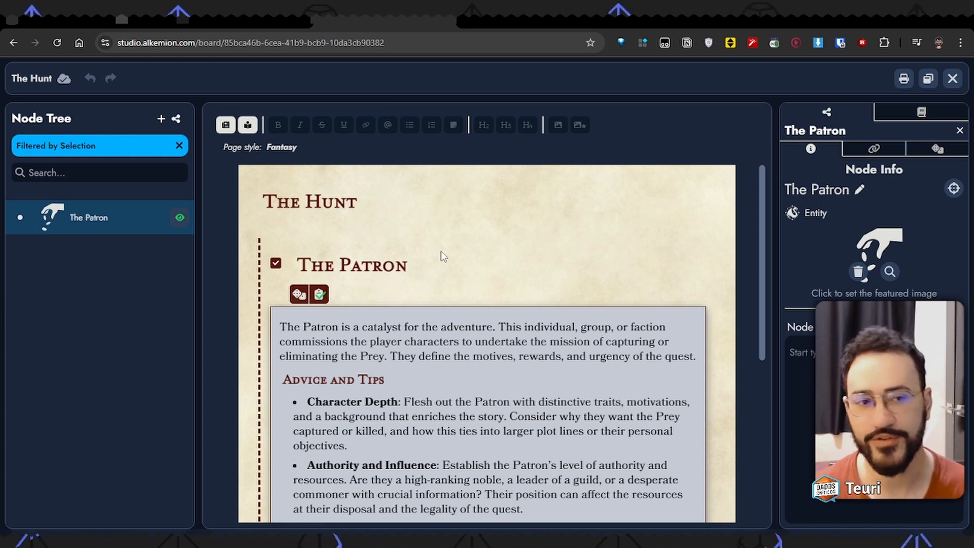
{"action": "scroll", "coordinate": [441, 251], "scroll_direction": "down", "scroll_amount": 6}
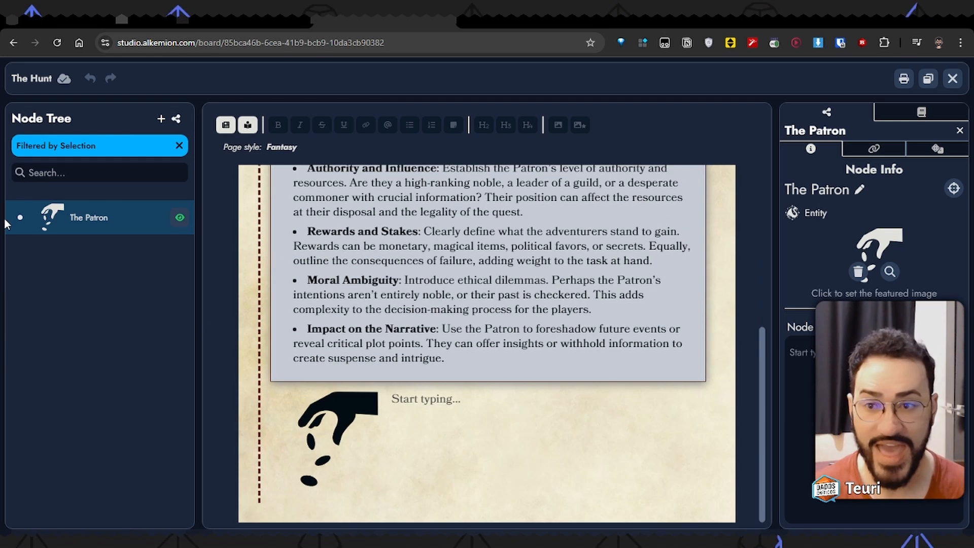
{"action": "scroll", "coordinate": [457, 284], "scroll_direction": "up", "scroll_amount": 5}
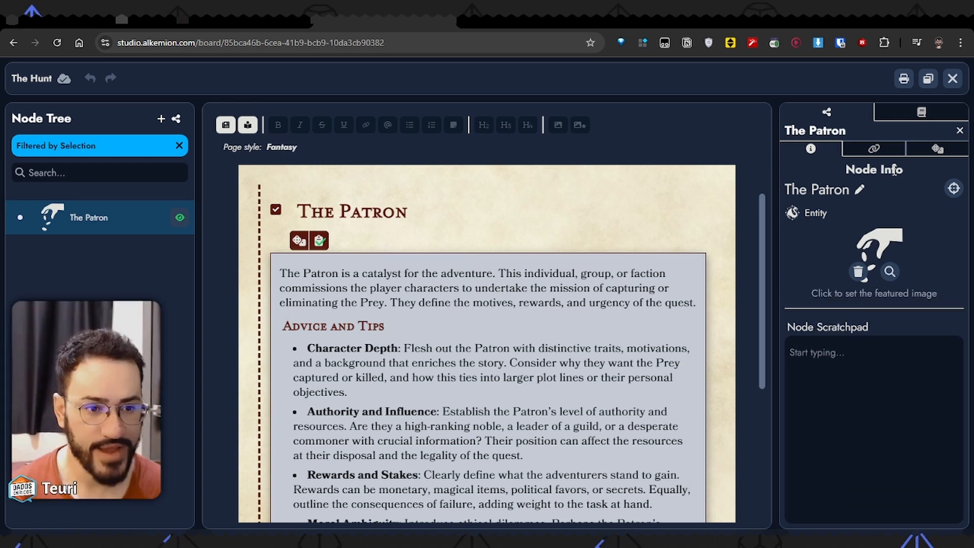
- Review The Patron's node scratchpad, its linked nodes and the entries of its Wealthy Patrons random table
{"action": "left_click", "coordinate": [906, 367]}
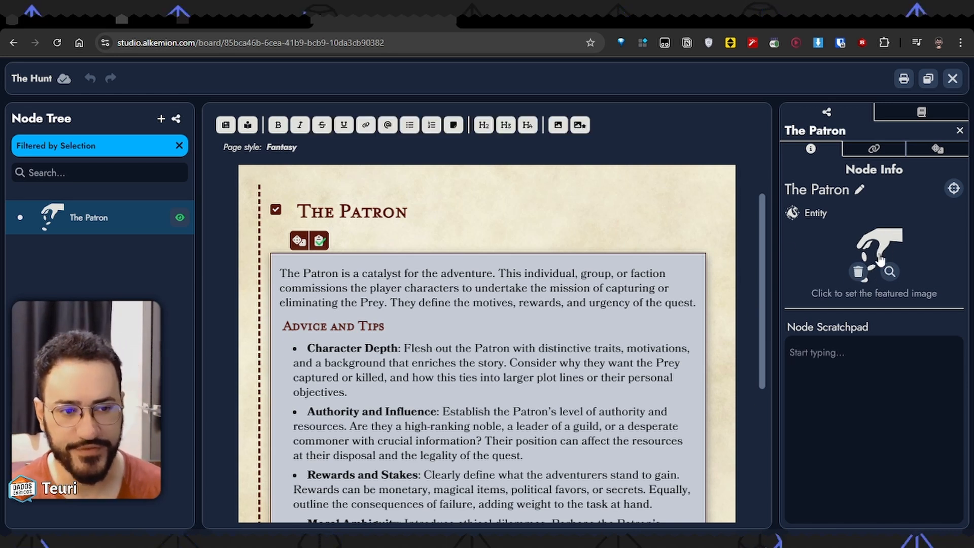
{"action": "left_click", "coordinate": [872, 148]}
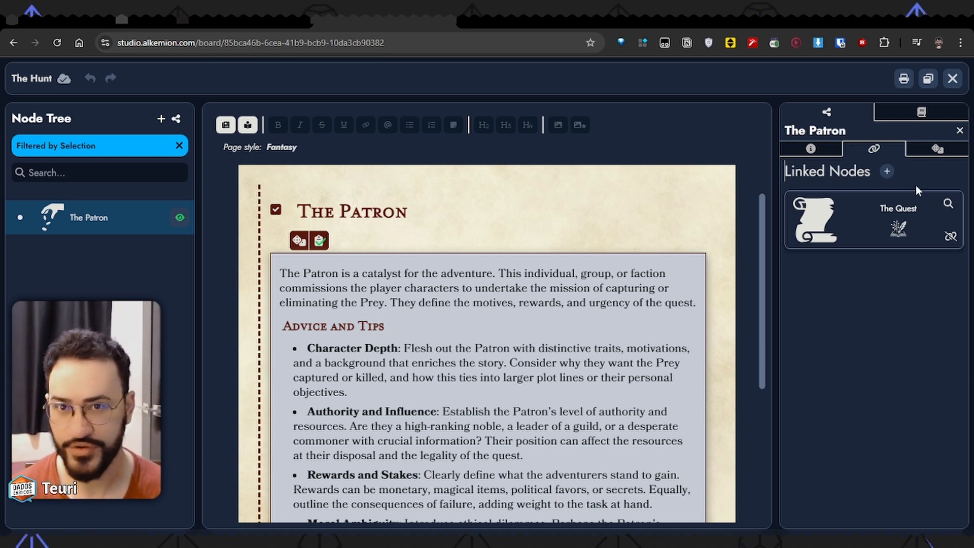
{"action": "left_click", "coordinate": [952, 151]}
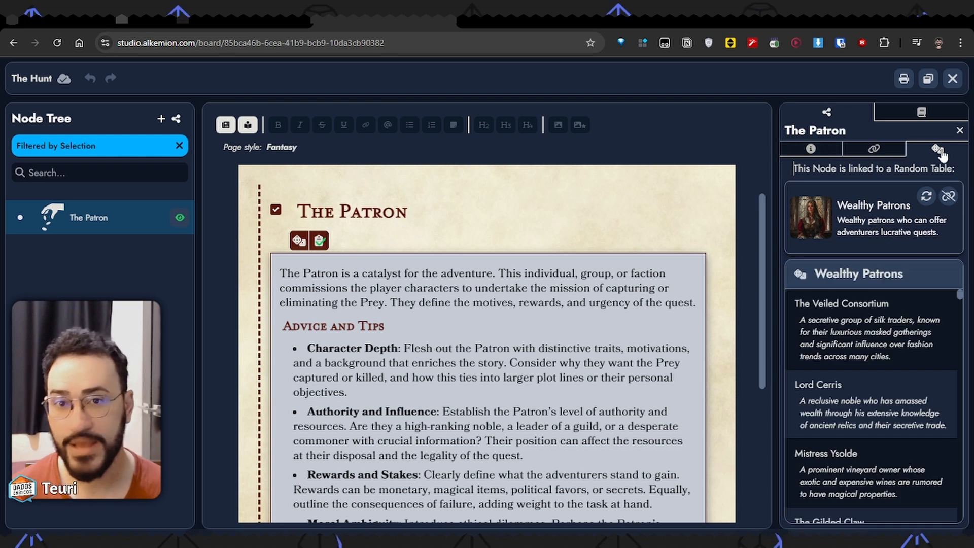
{"action": "scroll", "coordinate": [863, 414], "scroll_direction": "down", "scroll_amount": 5}
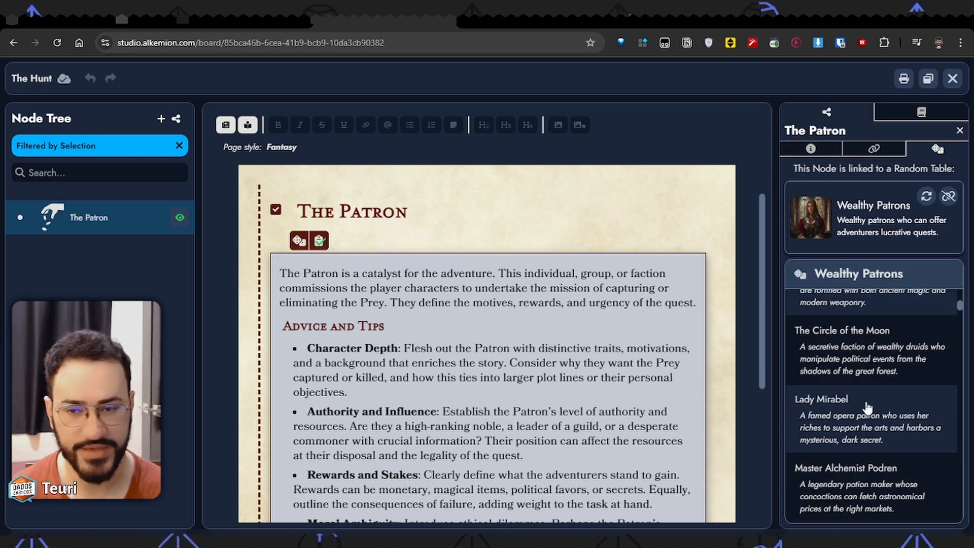
{"action": "scroll", "coordinate": [863, 416], "scroll_direction": "up", "scroll_amount": 5}
{"action": "scroll", "coordinate": [856, 417], "scroll_direction": "down", "scroll_amount": 4}
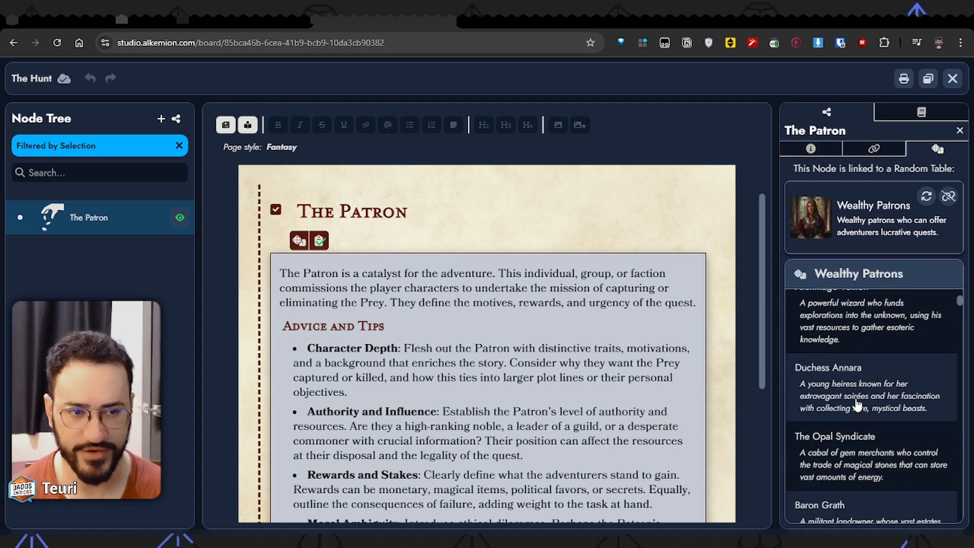
- Review the module's own scratchpad and description, then close the editor to return to the board
{"action": "left_click", "coordinate": [908, 112]}
{"action": "left_click", "coordinate": [849, 208]}
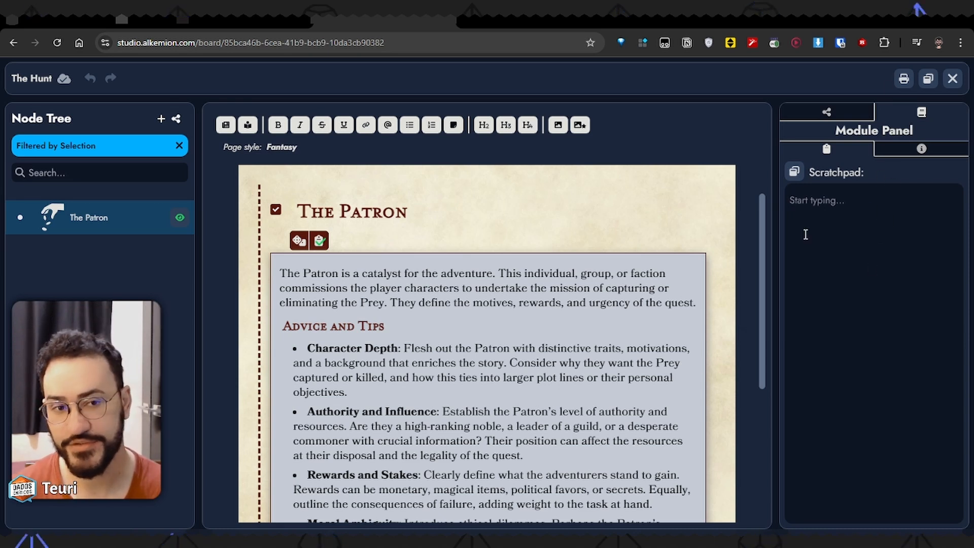
{"action": "left_click", "coordinate": [922, 149]}
{"action": "scroll", "coordinate": [869, 414], "scroll_direction": "down", "scroll_amount": 1}
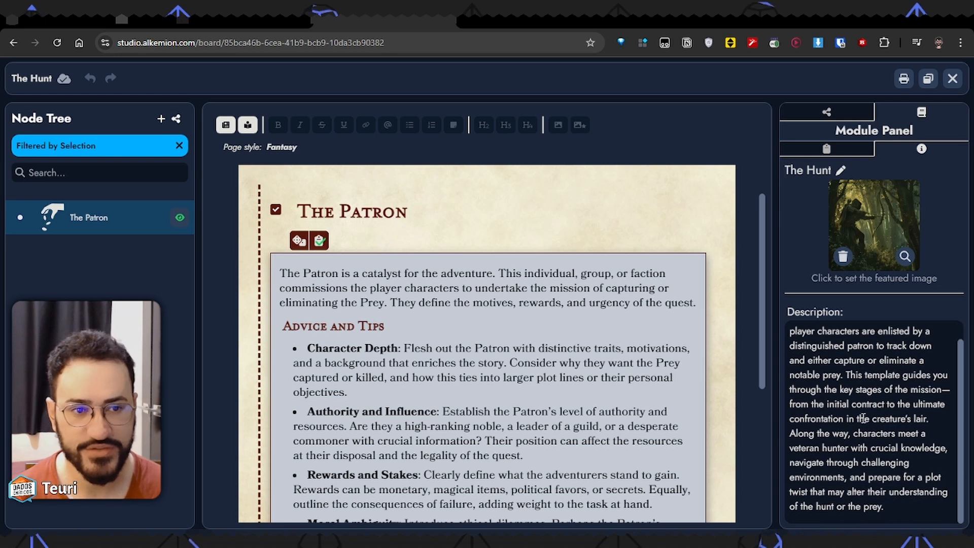
{"action": "scroll", "coordinate": [858, 466], "scroll_direction": "up", "scroll_amount": 1}
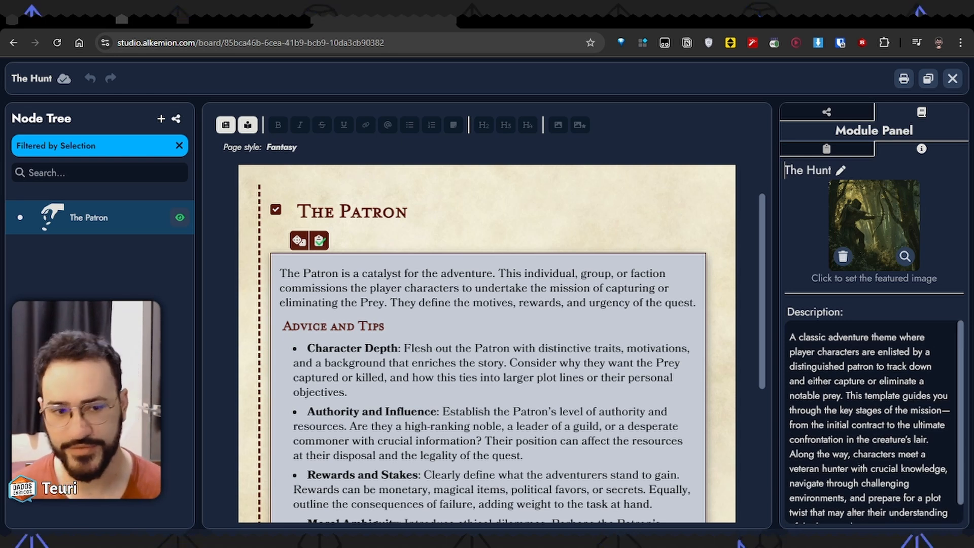
{"action": "scroll", "coordinate": [869, 422], "scroll_direction": "down", "scroll_amount": 1}
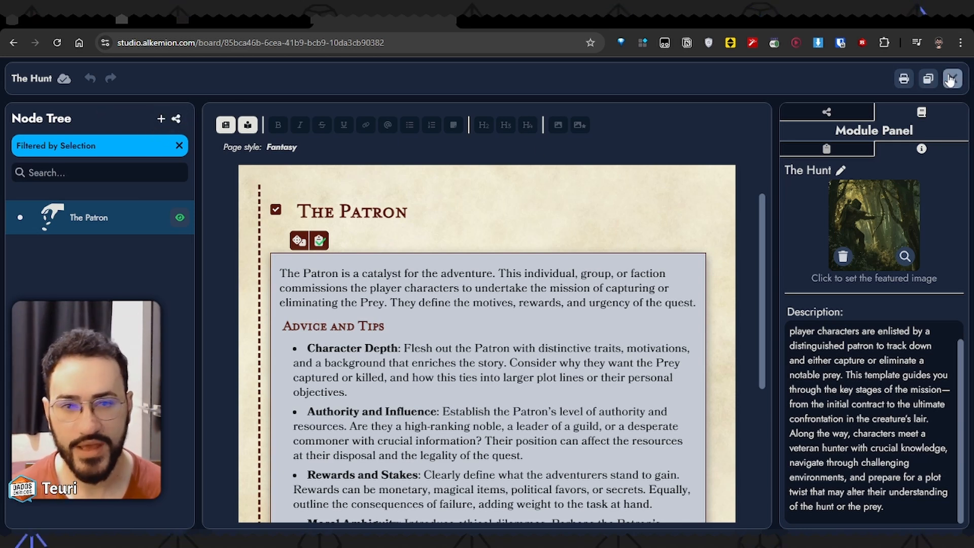
{"action": "left_click", "coordinate": [953, 79]}
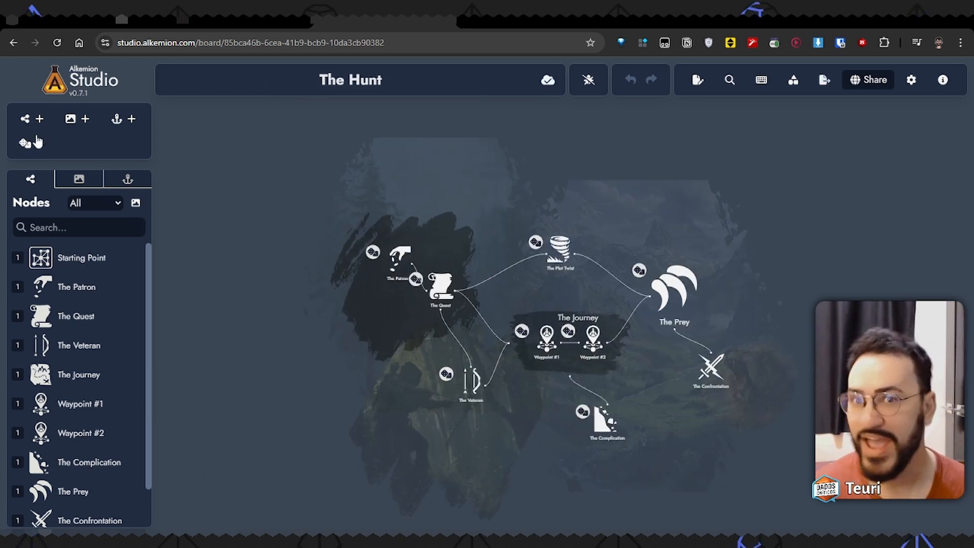
{"action": "scroll", "coordinate": [283, 192], "scroll_direction": "up", "scroll_amount": 4}
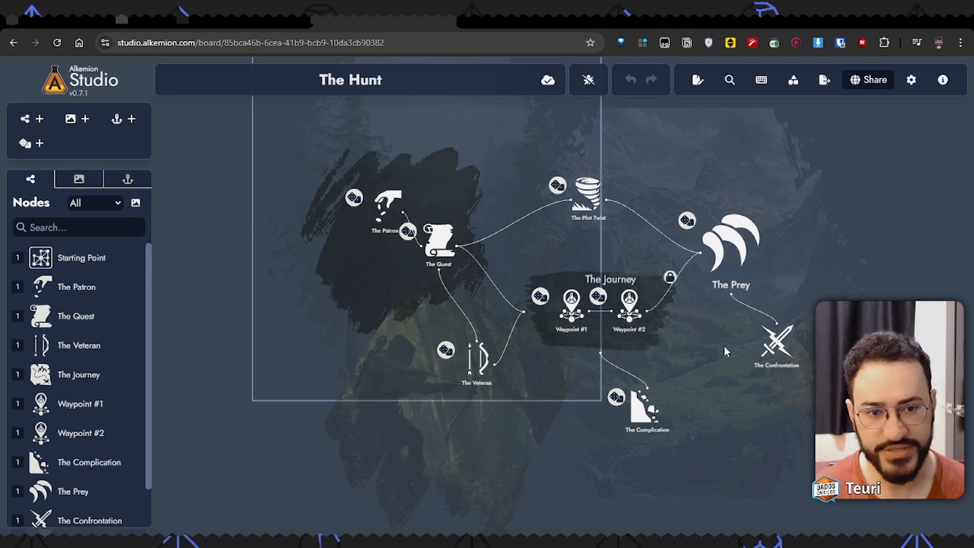
{"action": "left_click", "coordinate": [439, 244]}
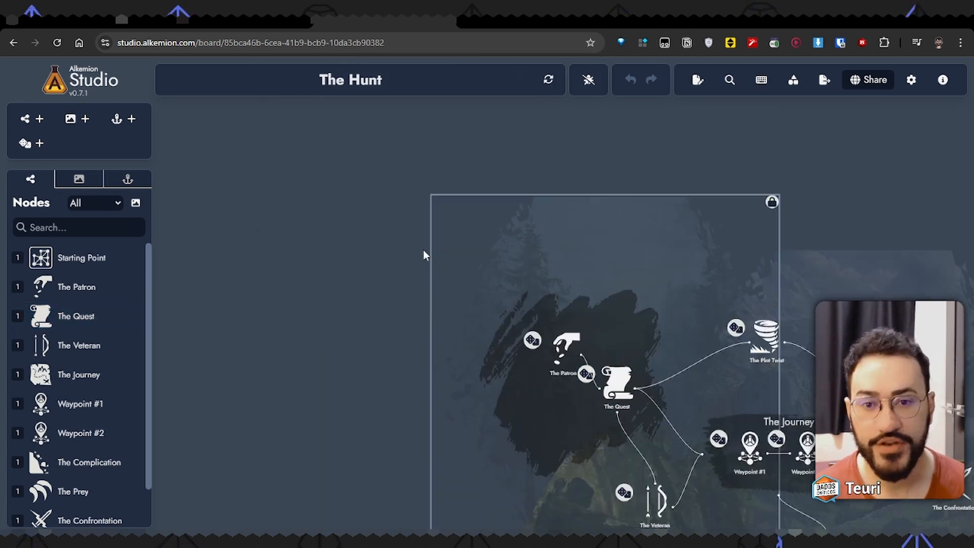
{"action": "scroll", "coordinate": [424, 253], "scroll_direction": "up", "scroll_amount": 3}
{"action": "left_click_drag", "start_coordinate": [354, 228], "coordinate": [447, 283]}
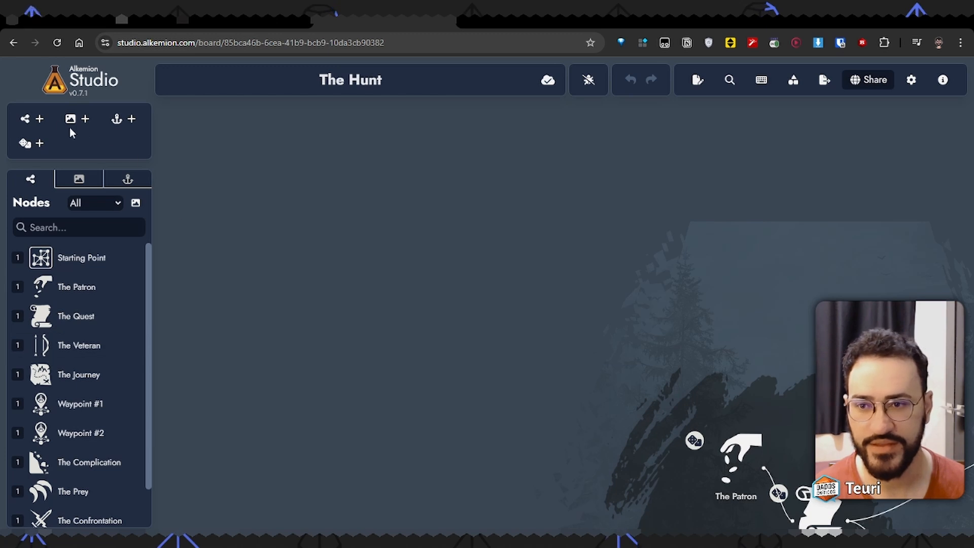
- Add a Hook node in an empty area of the board and name it Subscribe to the Channel
{"action": "left_click", "coordinate": [32, 119]}
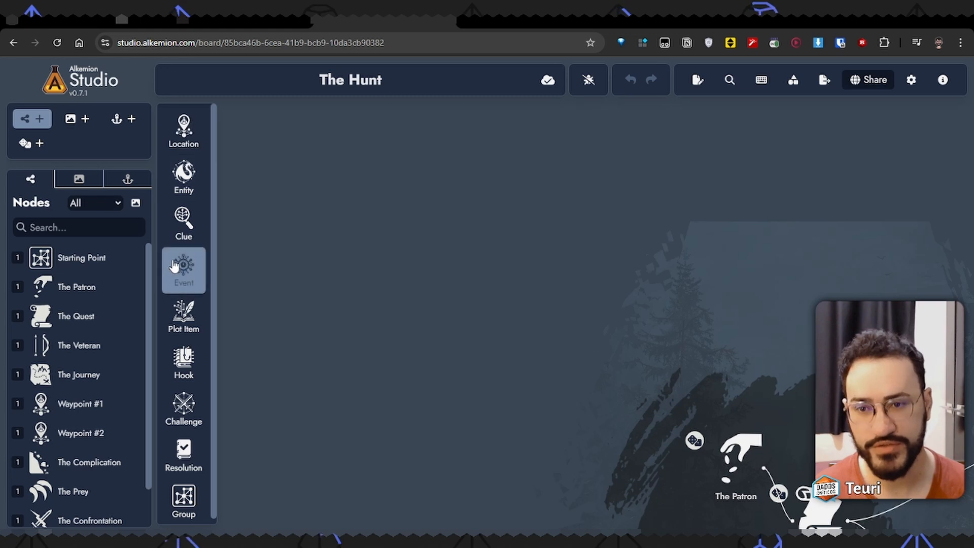
{"action": "left_click_drag", "start_coordinate": [516, 170], "coordinate": [651, 305]}
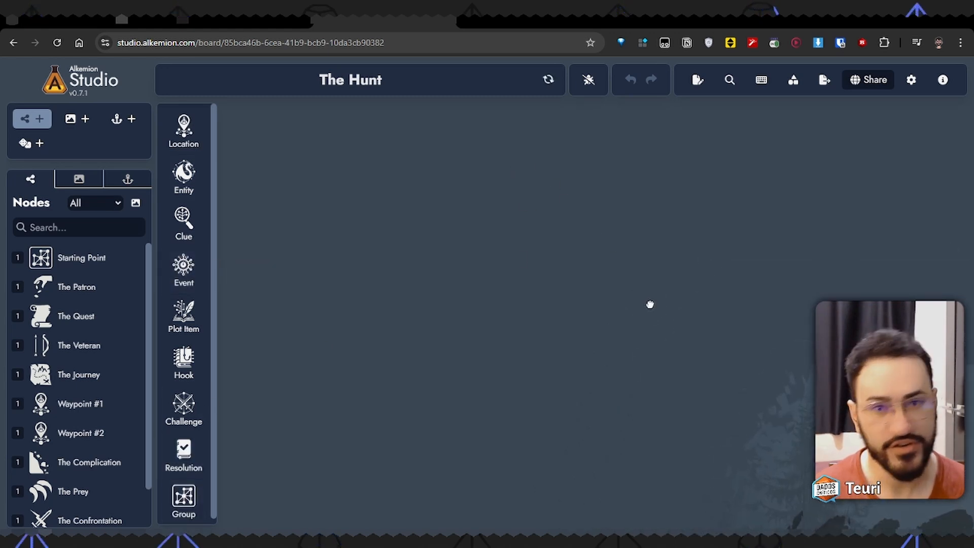
{"action": "left_click", "coordinate": [184, 363]}
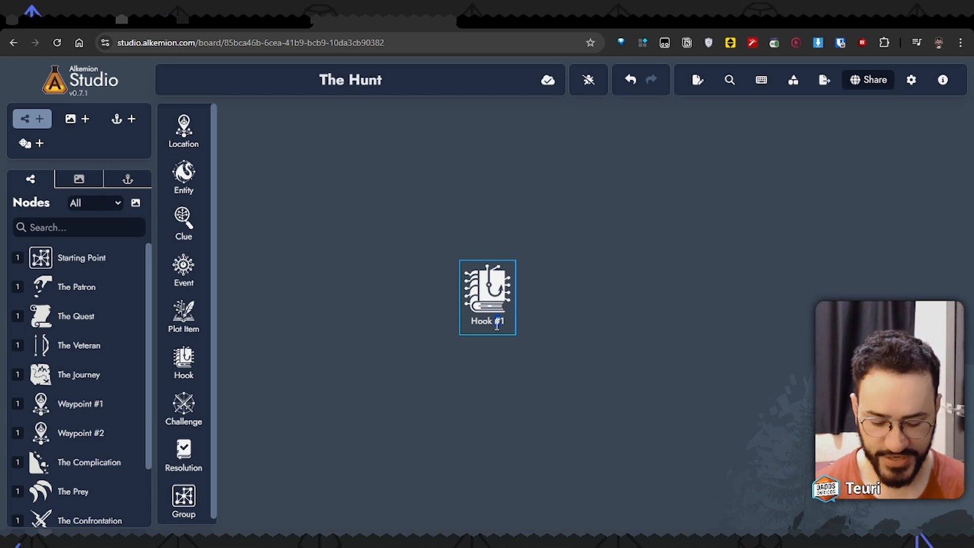
{"action": "type", "text": "Subscribe"}
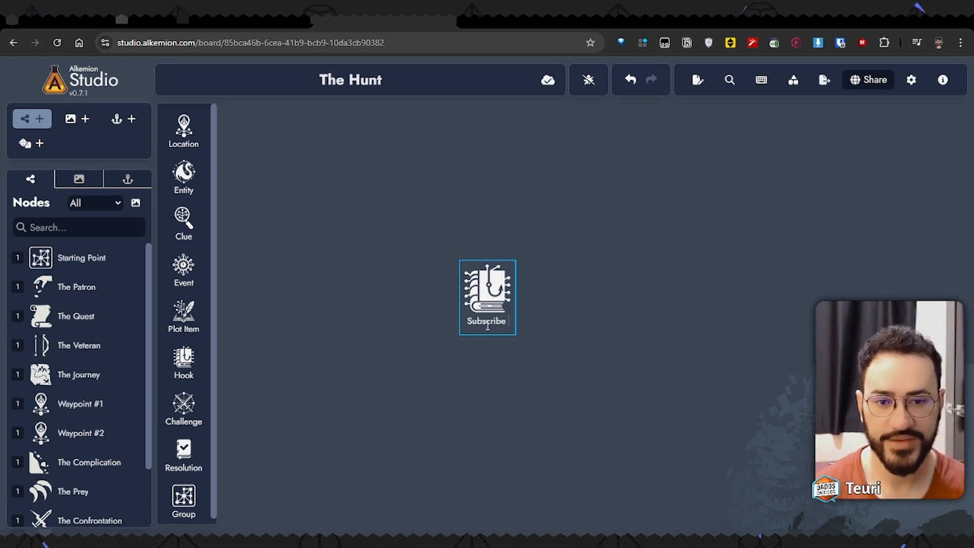
{"action": "type", "text": " to the Channel"}
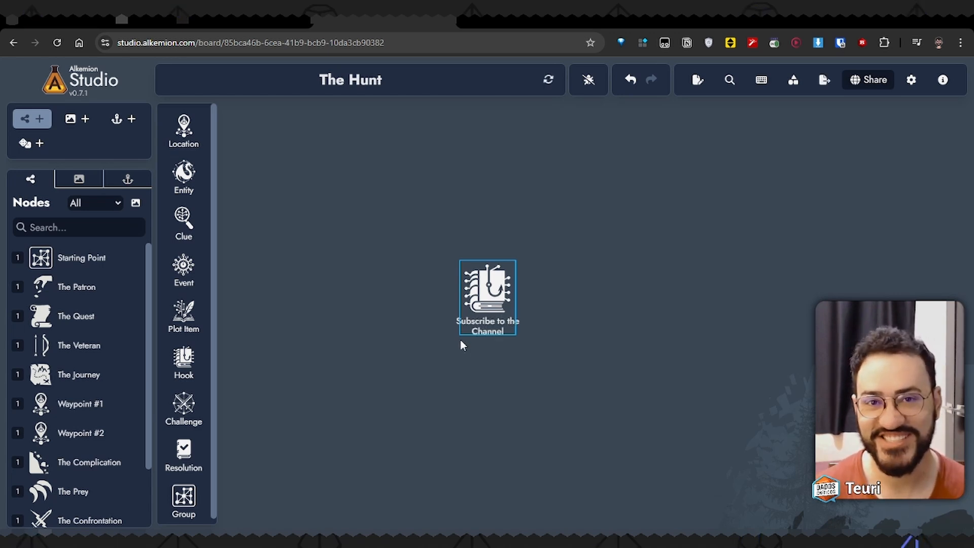
{"action": "key", "text": "Return"}
- Open the Subscribe to the Channel node in the editor, add a Clue node named Test without a token, and return to the board
{"action": "left_click", "coordinate": [497, 309]}
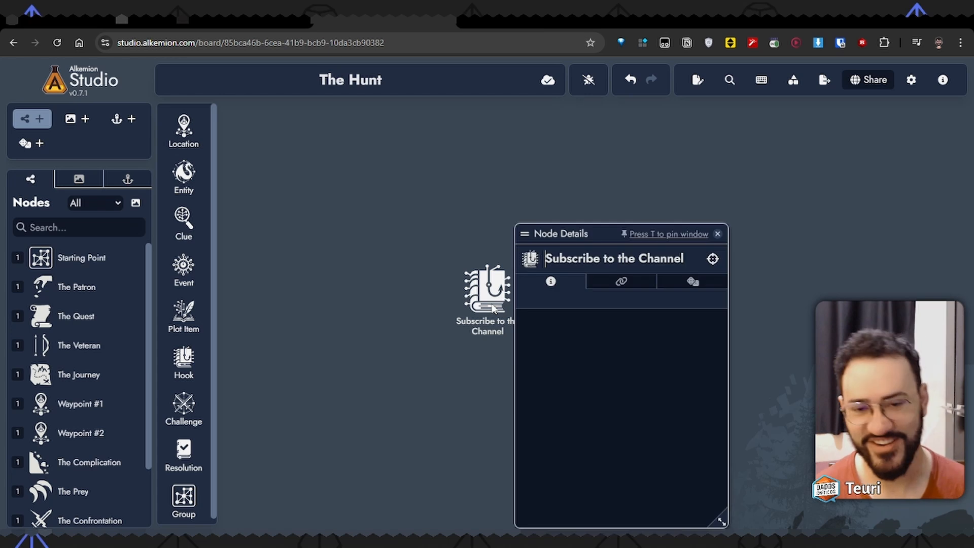
{"action": "double_click", "coordinate": [496, 309]}
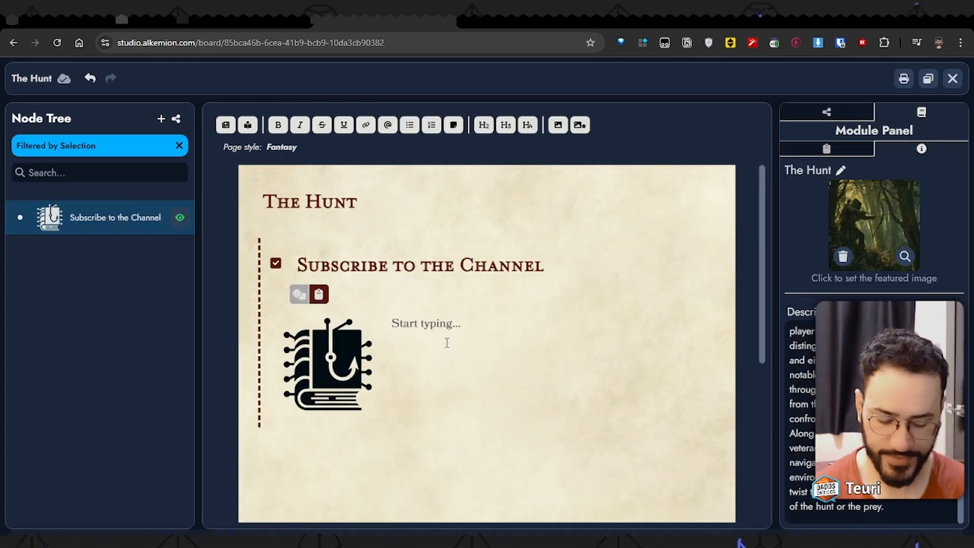
{"action": "left_click", "coordinate": [161, 118]}
{"action": "left_click", "coordinate": [464, 257]}
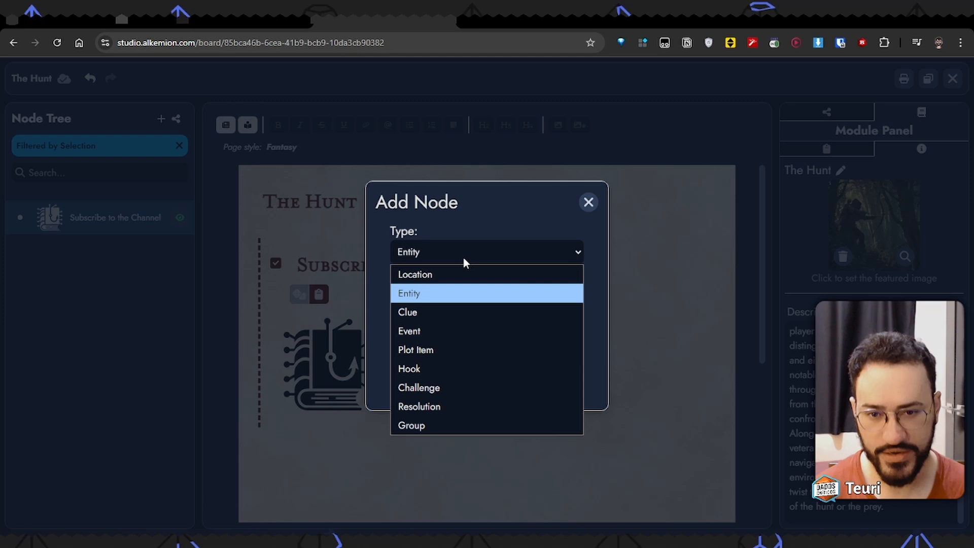
{"action": "left_click", "coordinate": [464, 319]}
{"action": "left_click", "coordinate": [446, 294]}
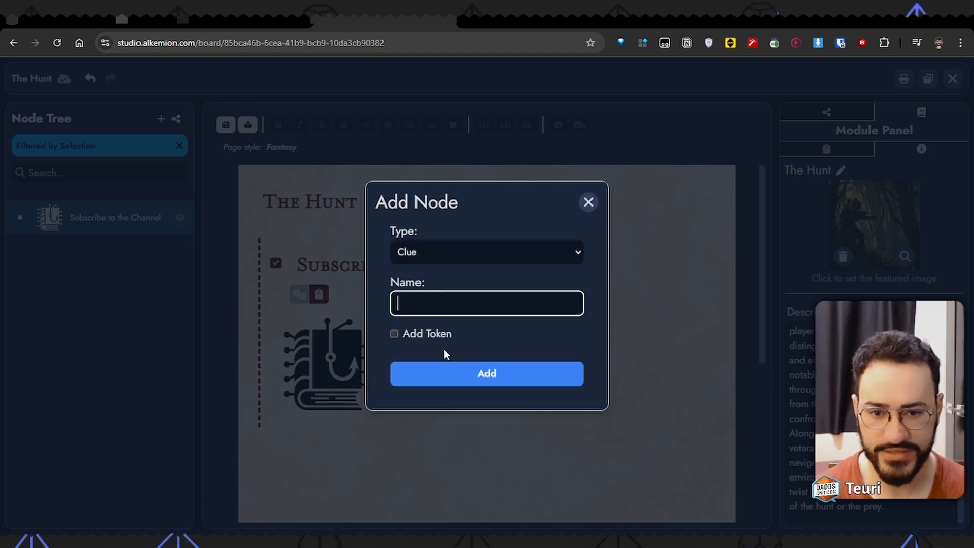
{"action": "type", "text": "Teste"}
{"action": "left_click", "coordinate": [451, 374]}
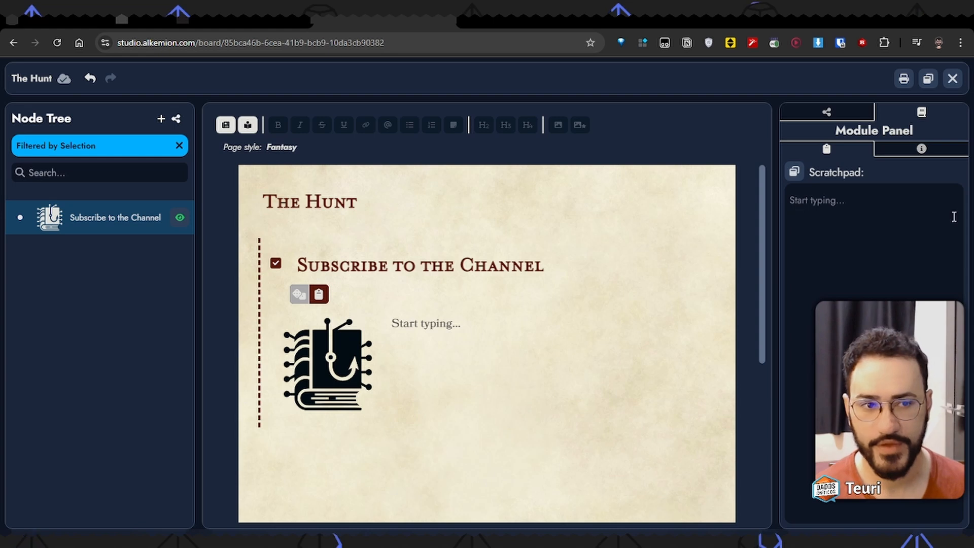
{"action": "left_click", "coordinate": [953, 78]}
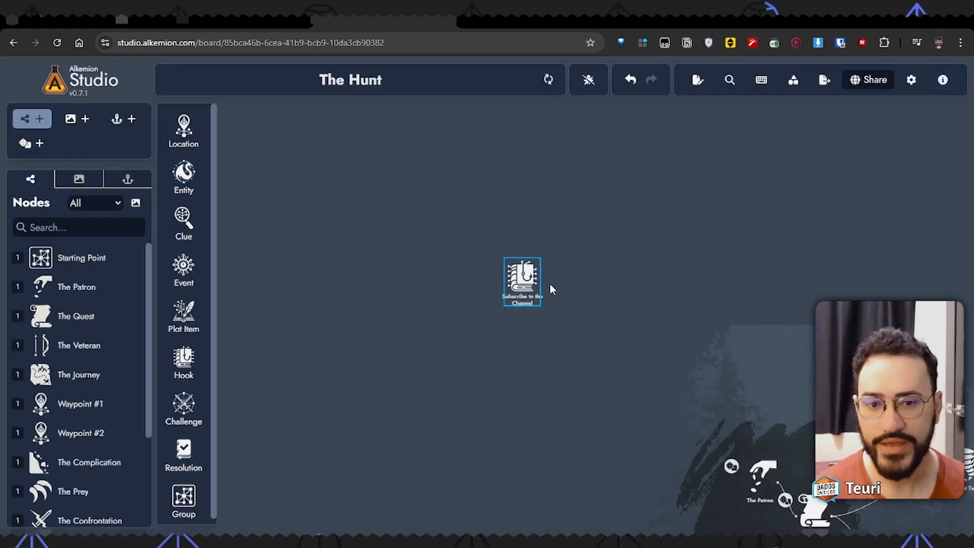
- Add a Plot Item node to the board and place it beside the Subscribe to the Channel node
{"action": "scroll", "coordinate": [551, 290], "scroll_direction": "down", "scroll_amount": 3}
{"action": "scroll", "coordinate": [479, 346], "scroll_direction": "up", "scroll_amount": 2}
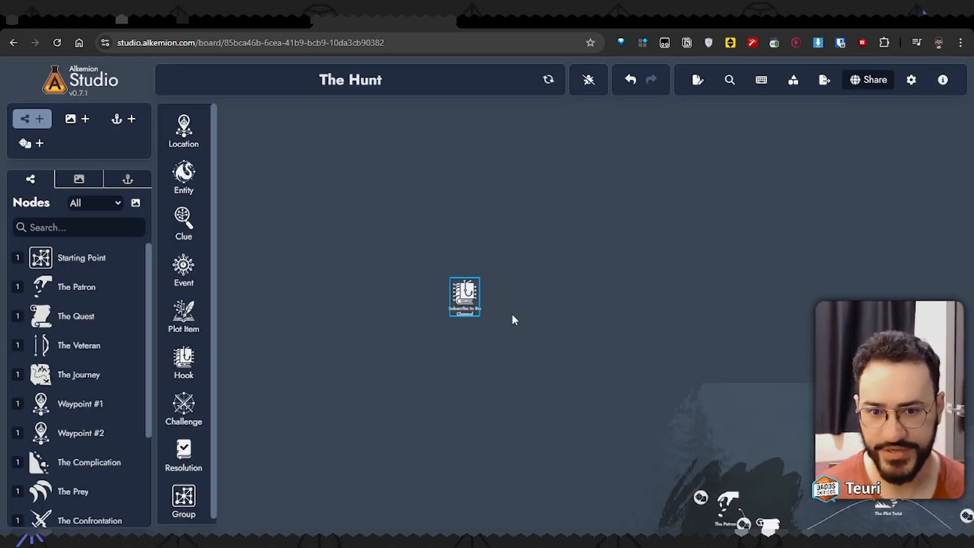
{"action": "left_click_drag", "start_coordinate": [439, 332], "coordinate": [386, 323]}
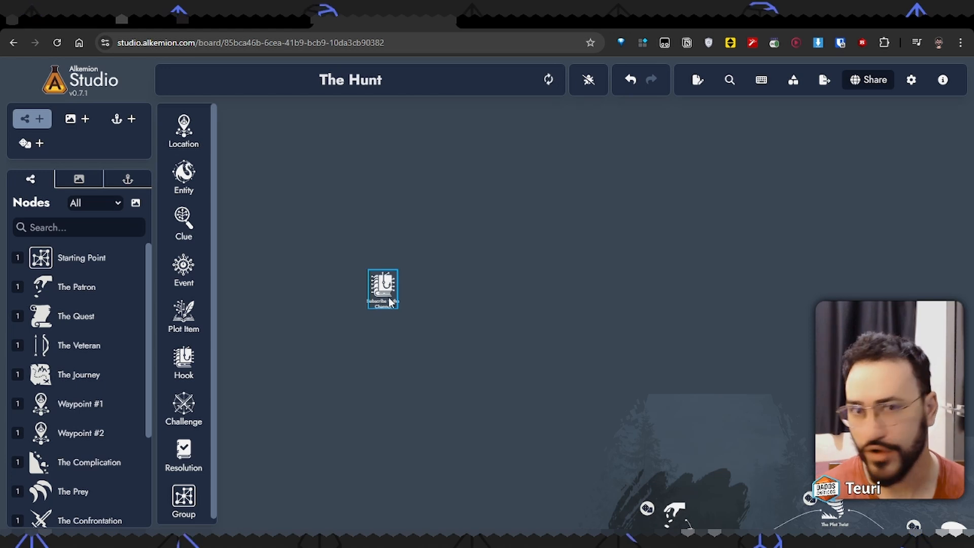
{"action": "scroll", "coordinate": [352, 392], "scroll_direction": "up", "scroll_amount": 2}
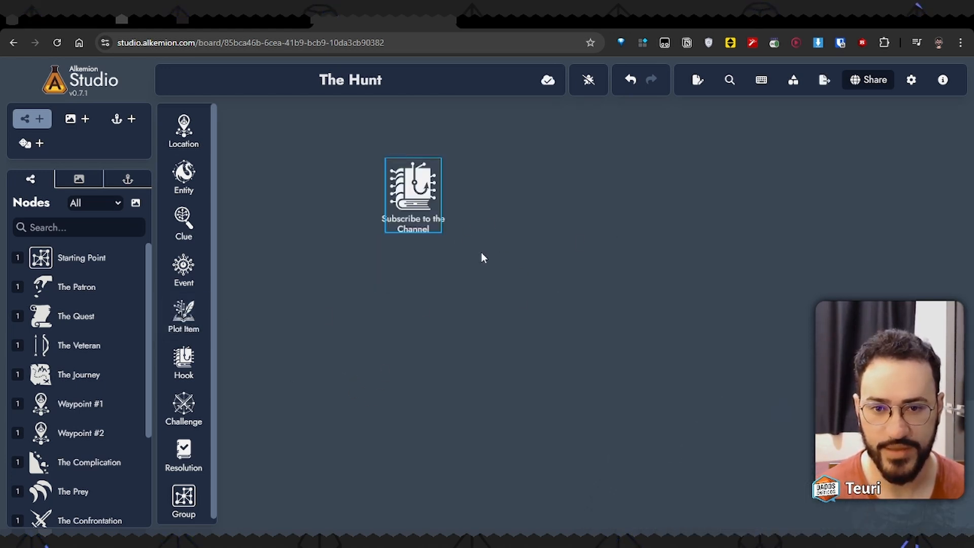
{"action": "right_click", "coordinate": [557, 308]}
{"action": "right_click", "coordinate": [543, 239]}
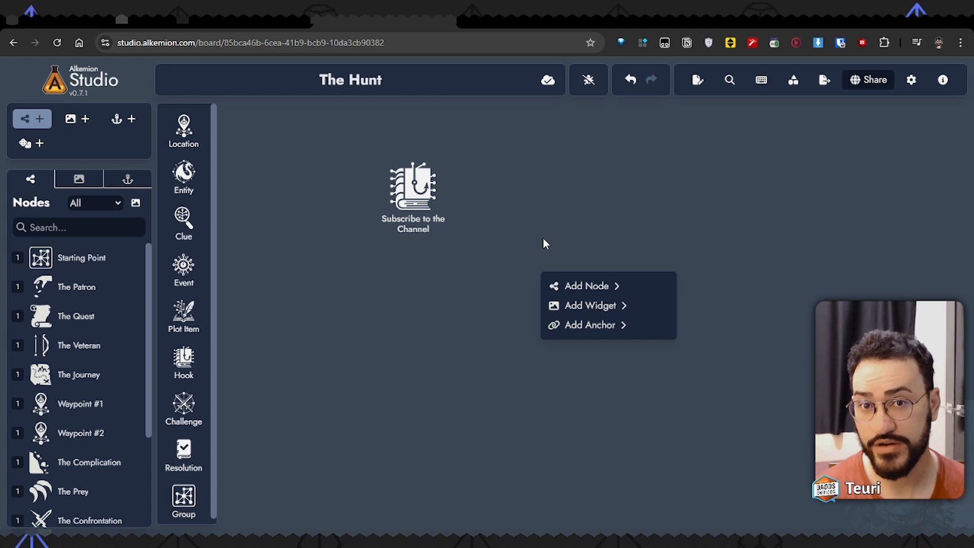
{"action": "mouse_move", "coordinate": [563, 287]}
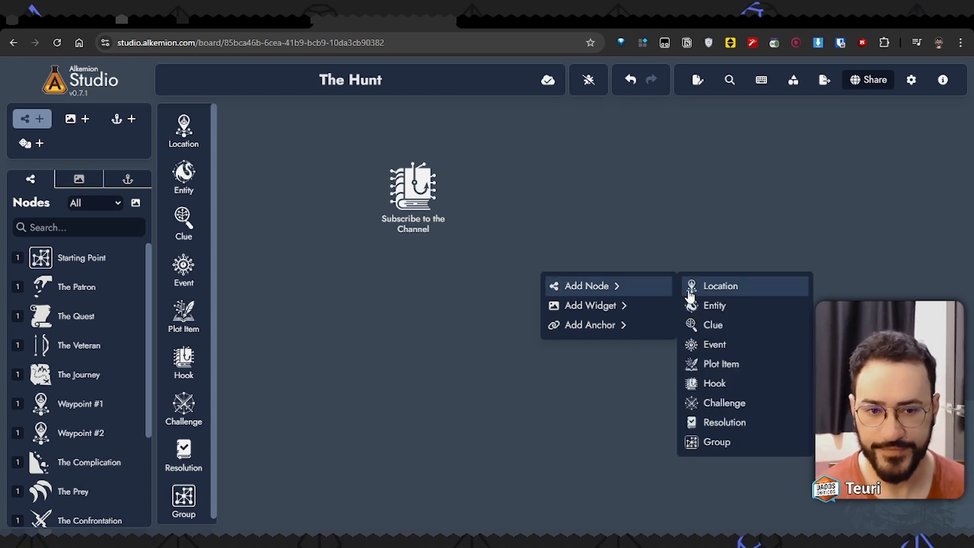
{"action": "left_click", "coordinate": [735, 374]}
{"action": "left_click_drag", "start_coordinate": [579, 315], "coordinate": [603, 276]}
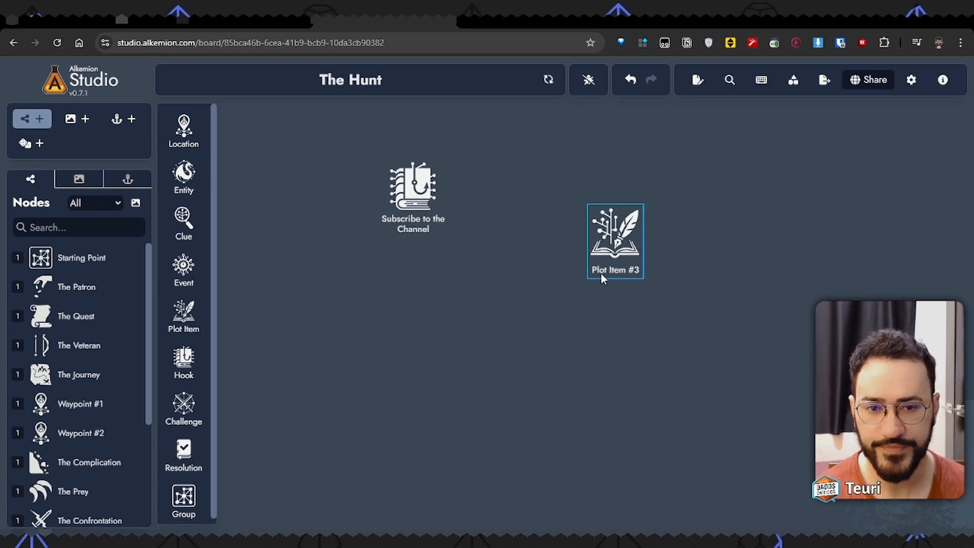
- Link the Subscribe to the Channel node to the new Plot Item node and move the Plot Item slightly farther away
{"action": "left_click", "coordinate": [414, 193]}
{"action": "right_click", "coordinate": [415, 188]}
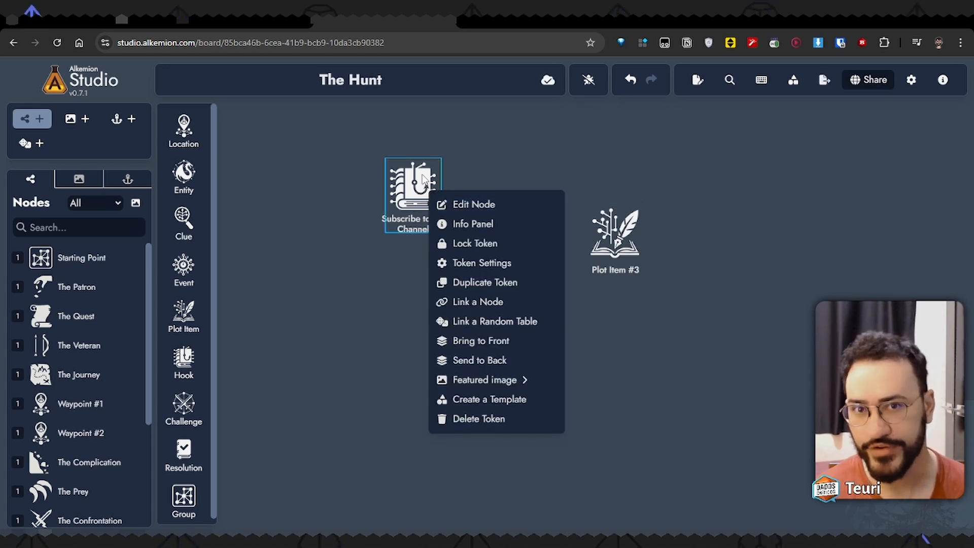
{"action": "left_click", "coordinate": [491, 302]}
{"action": "scroll", "coordinate": [446, 317], "scroll_direction": "down", "scroll_amount": 10}
{"action": "scroll", "coordinate": [452, 388], "scroll_direction": "up", "scroll_amount": 8}
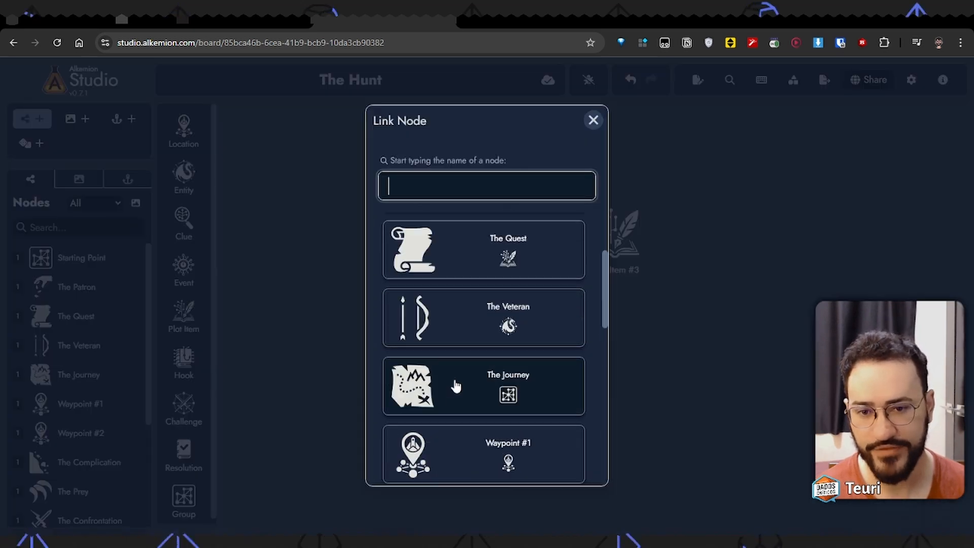
{"action": "scroll", "coordinate": [437, 365], "scroll_direction": "down", "scroll_amount": 8}
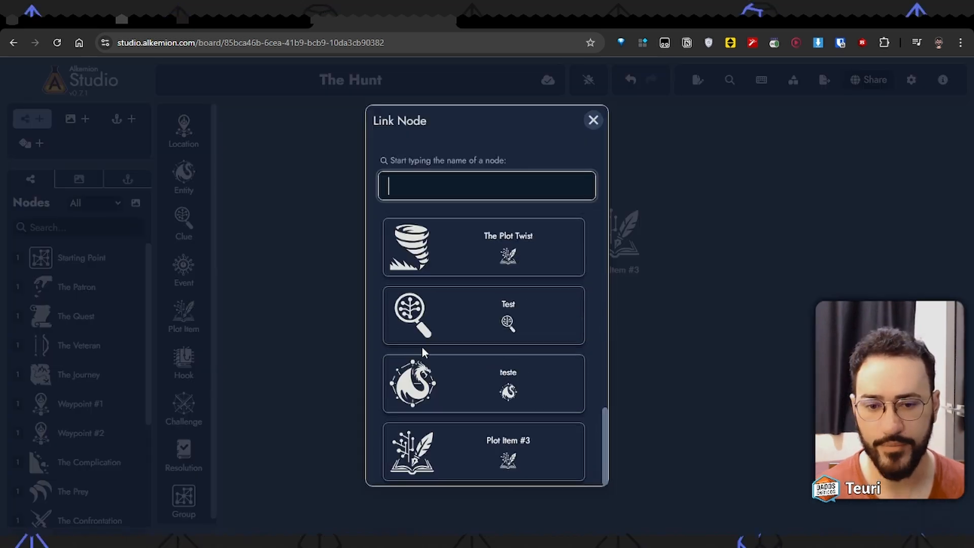
{"action": "left_click", "coordinate": [455, 448]}
{"action": "left_click_drag", "start_coordinate": [616, 243], "coordinate": [642, 274]}
- View The Patron's and The Quest's content in the editor, returning to the board after each one
{"action": "scroll", "coordinate": [700, 307], "scroll_direction": "down", "scroll_amount": 10}
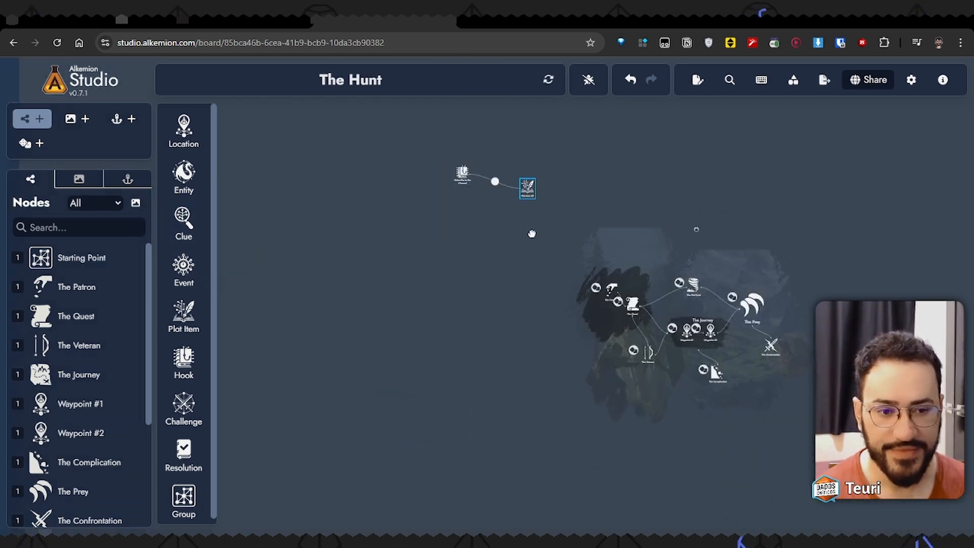
{"action": "scroll", "coordinate": [559, 261], "scroll_direction": "up", "scroll_amount": 5}
{"action": "left_click_drag", "start_coordinate": [500, 383], "coordinate": [317, 272]}
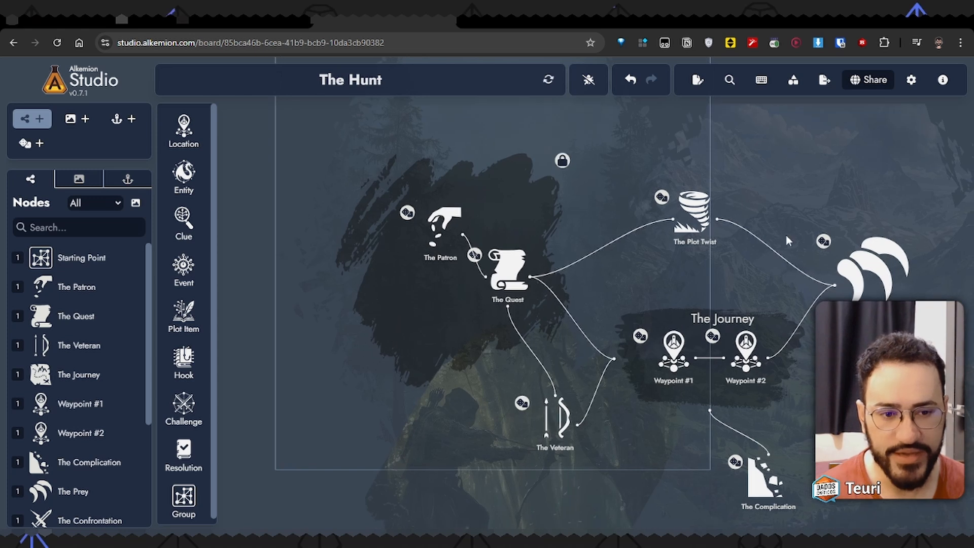
{"action": "scroll", "coordinate": [427, 340], "scroll_direction": "up", "scroll_amount": 3}
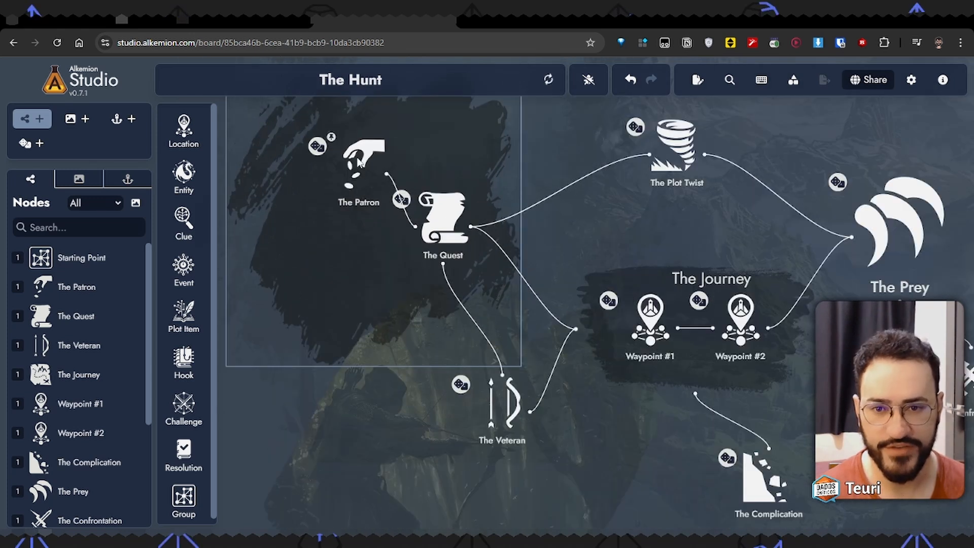
{"action": "left_click", "coordinate": [370, 171]}
{"action": "double_click", "coordinate": [365, 172]}
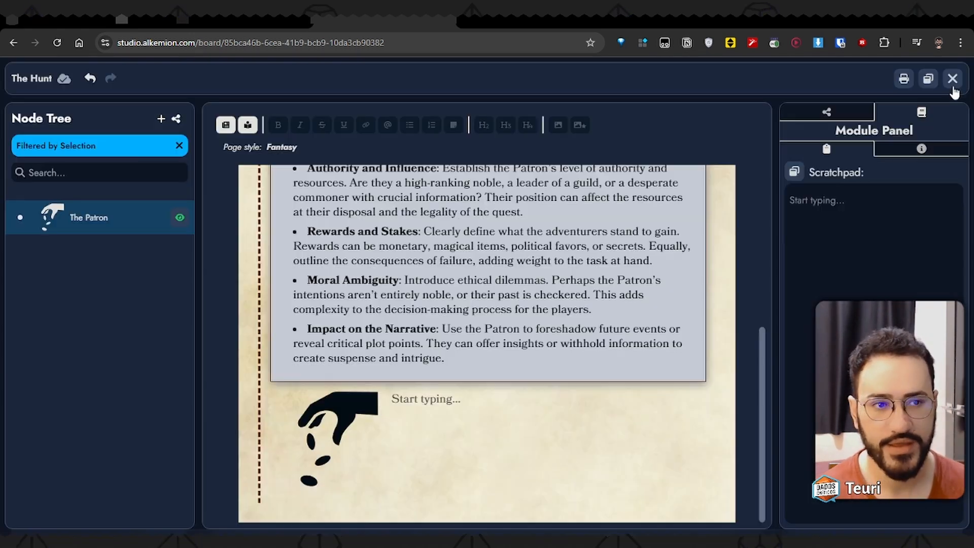
{"action": "left_click", "coordinate": [952, 76]}
{"action": "left_click", "coordinate": [466, 236]}
{"action": "double_click", "coordinate": [463, 233]}
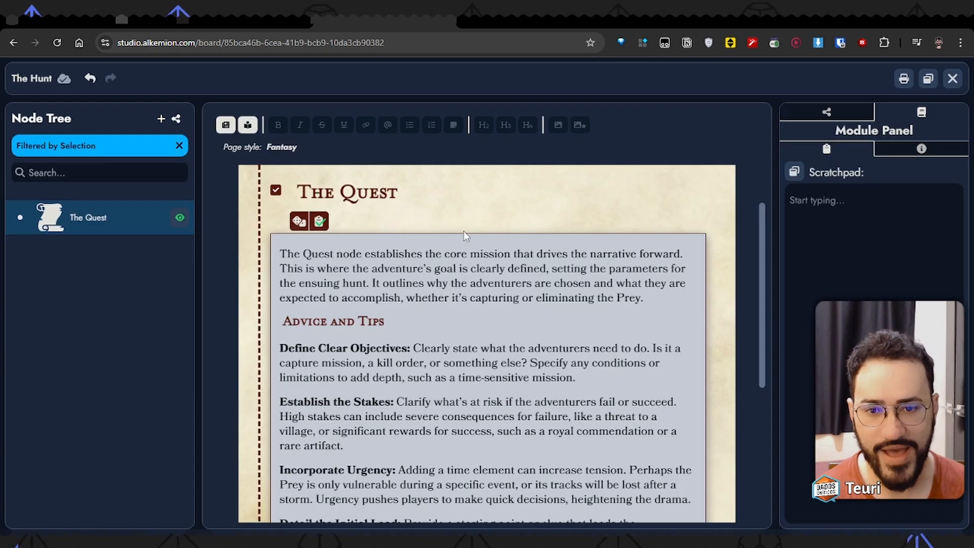
{"action": "left_click", "coordinate": [952, 76]}
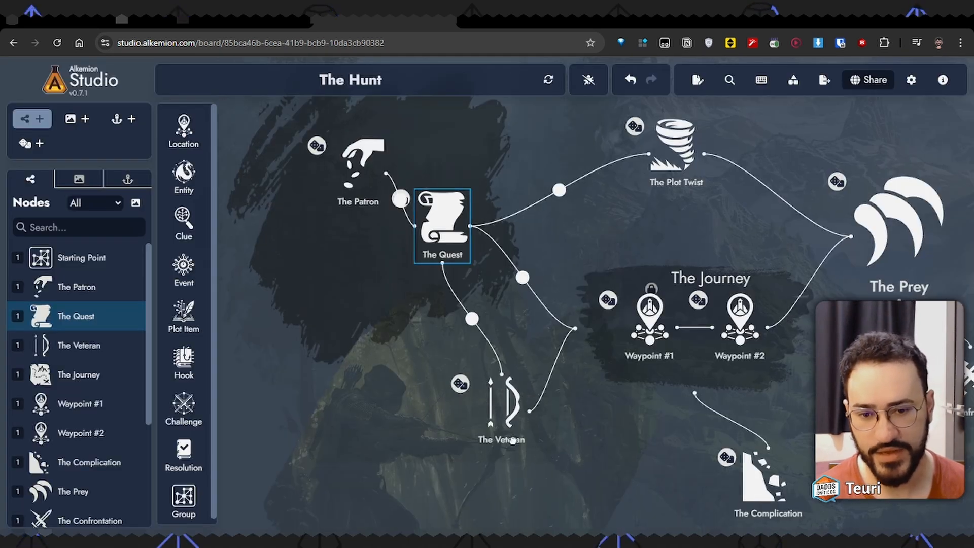
- Examine how the adventure's nodes connect from The Quest to The Prey and the newly linked pair away from them
{"action": "left_click_drag", "start_coordinate": [507, 430], "coordinate": [453, 427]}
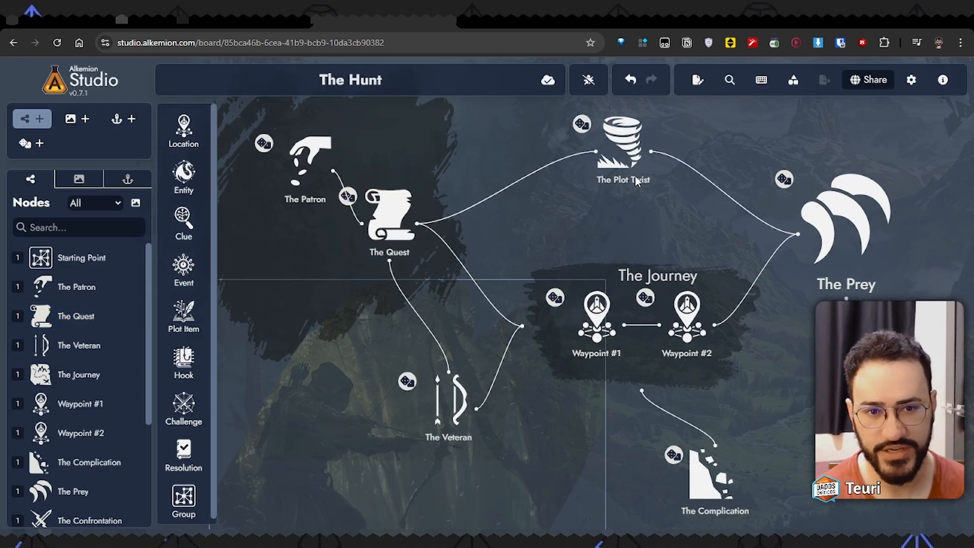
{"action": "left_click_drag", "start_coordinate": [601, 217], "coordinate": [568, 261]}
{"action": "scroll", "coordinate": [568, 414], "scroll_direction": "down", "scroll_amount": 5}
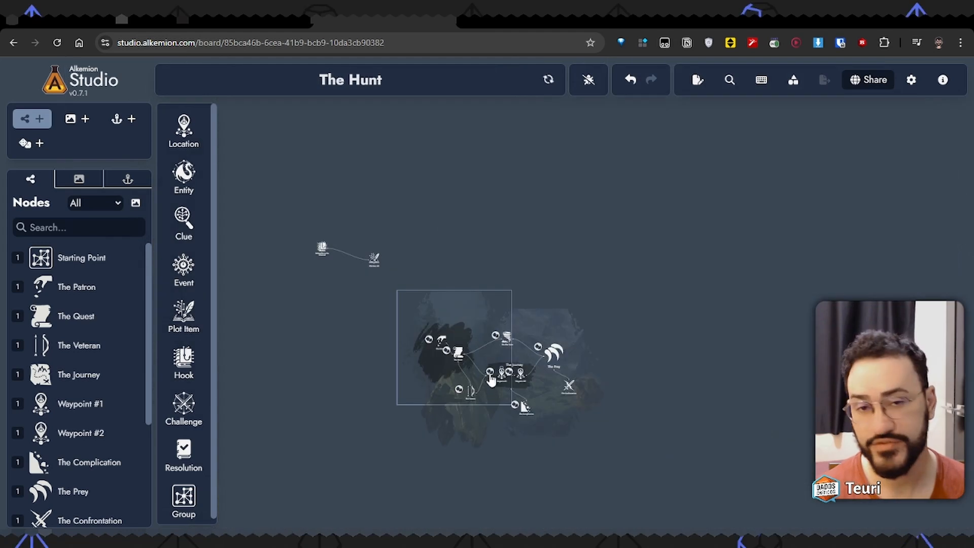
{"action": "scroll", "coordinate": [408, 315], "scroll_direction": "up", "scroll_amount": 3}
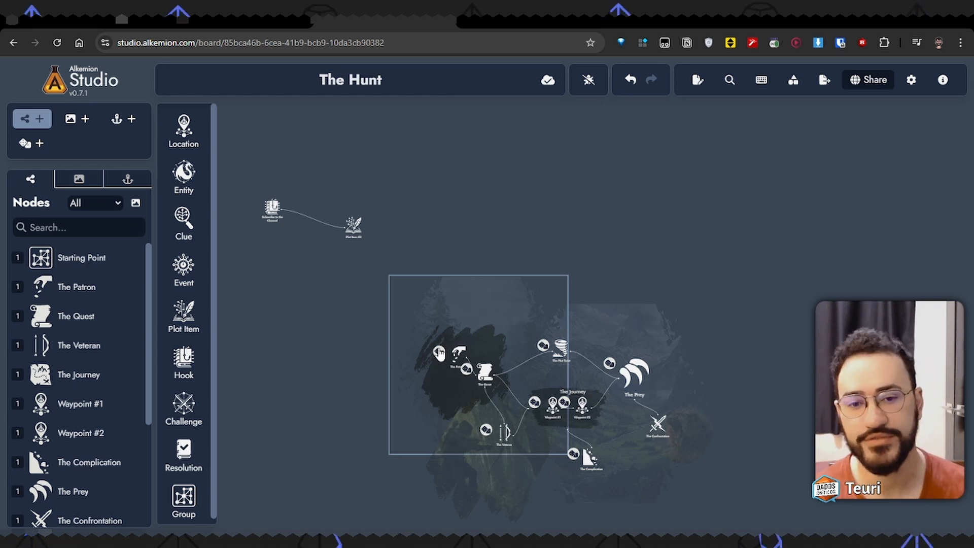
{"action": "scroll", "coordinate": [596, 444], "scroll_direction": "up", "scroll_amount": 2}
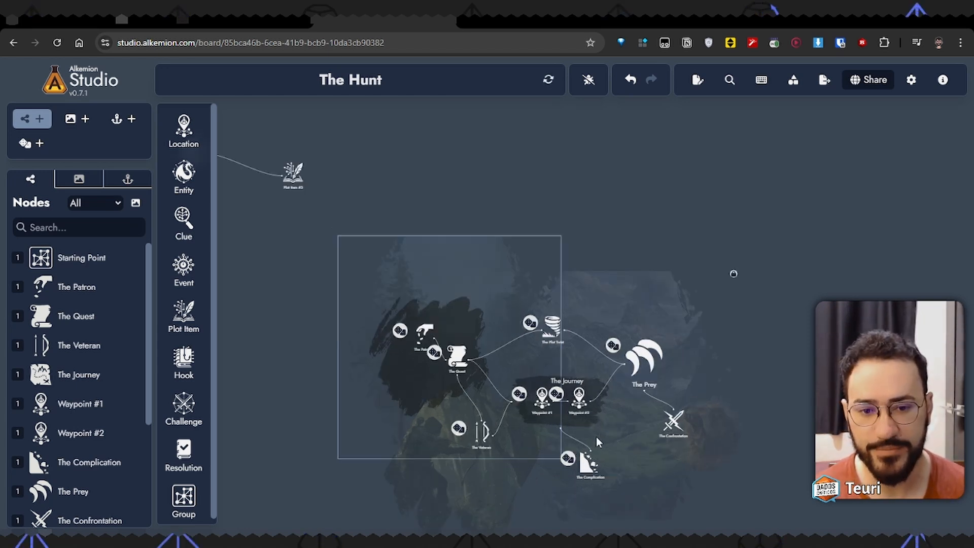
{"action": "left_click_drag", "start_coordinate": [596, 444], "coordinate": [548, 383]}
{"action": "left_click_drag", "start_coordinate": [263, 320], "coordinate": [410, 380]}
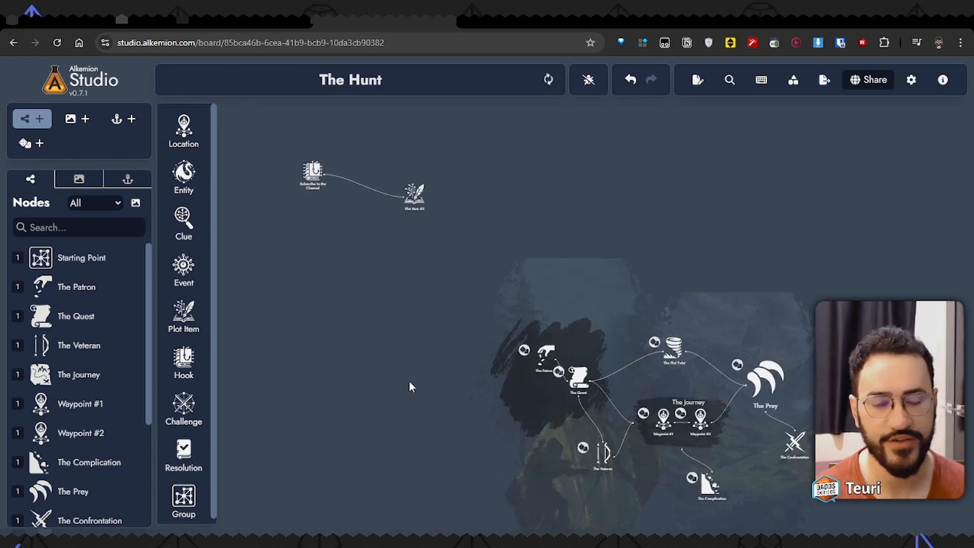
{"action": "scroll", "coordinate": [354, 339], "scroll_direction": "up", "scroll_amount": 5}
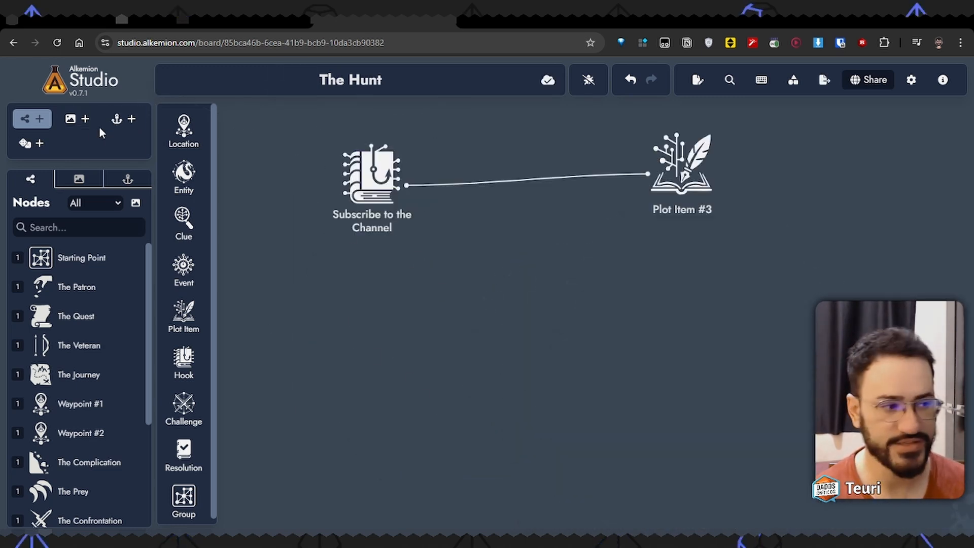
- Add a text block widget reading "Start" and place it above the link between Subscribe to the Channel and Plot Item #3
{"action": "left_click", "coordinate": [85, 120]}
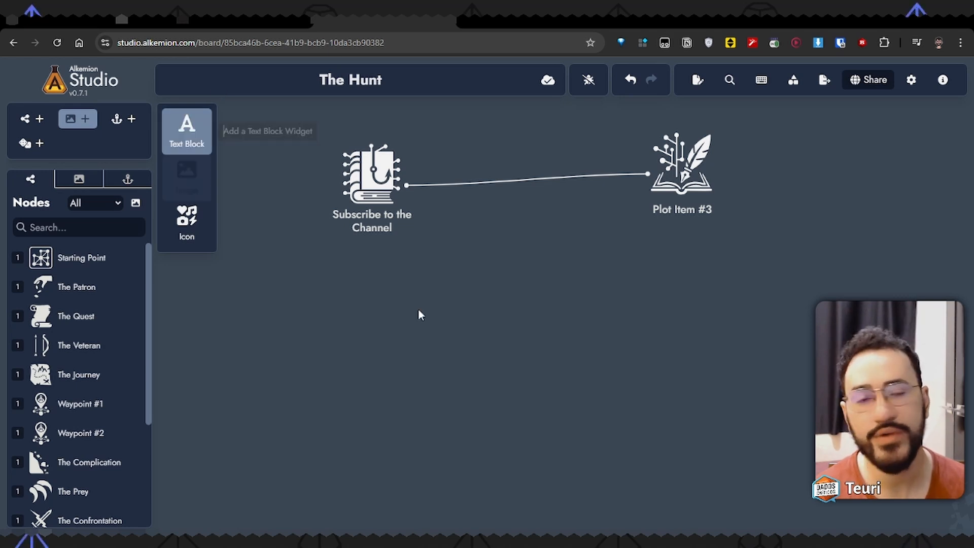
{"action": "scroll", "coordinate": [436, 351], "scroll_direction": "down", "scroll_amount": 2}
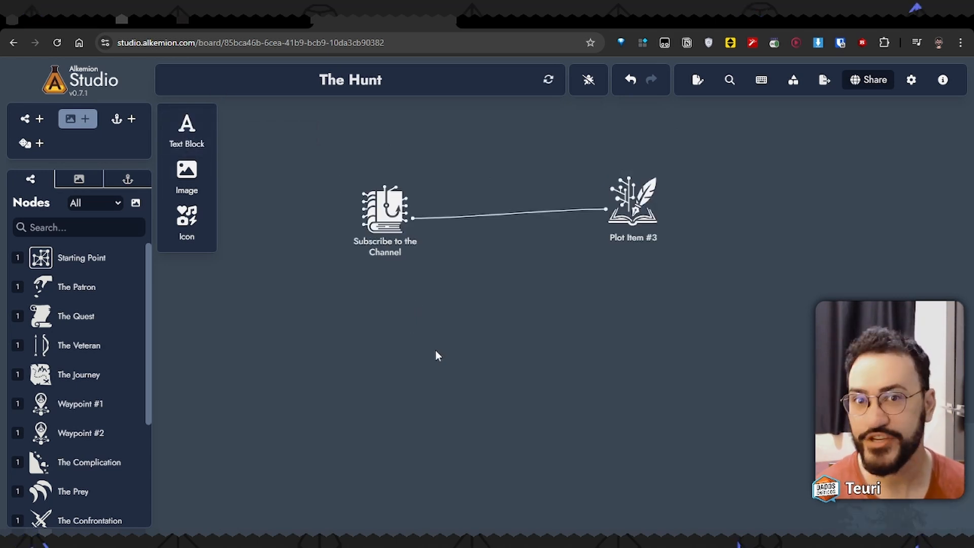
{"action": "left_click", "coordinate": [187, 129]}
{"action": "type", "text": "Start"}
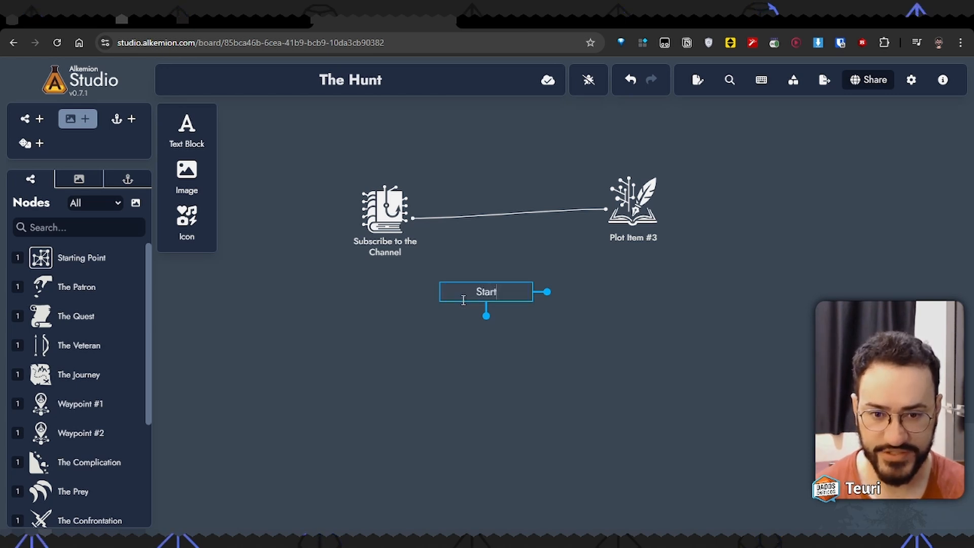
{"action": "key", "text": "Return"}
{"action": "left_click_drag", "start_coordinate": [483, 298], "coordinate": [492, 299]}
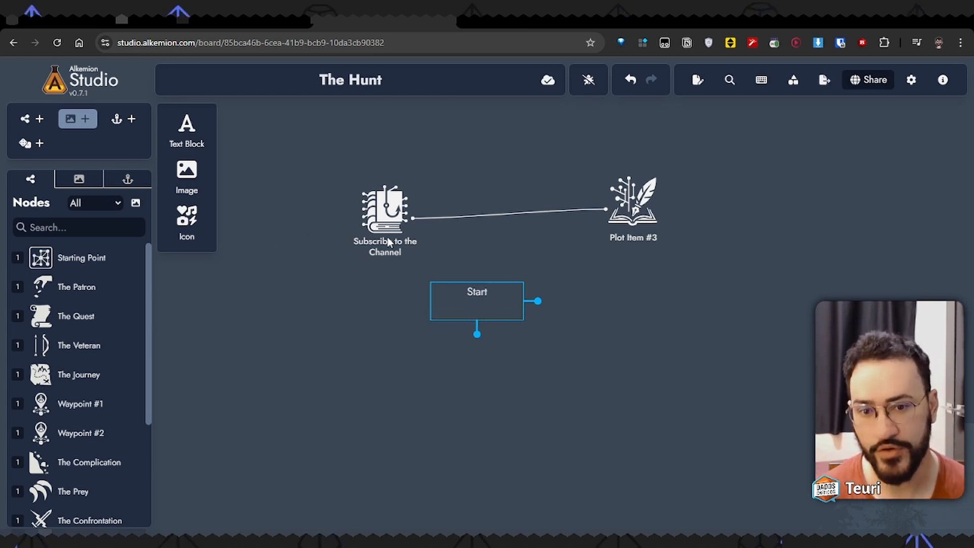
{"action": "left_click_drag", "start_coordinate": [514, 290], "coordinate": [508, 154]}
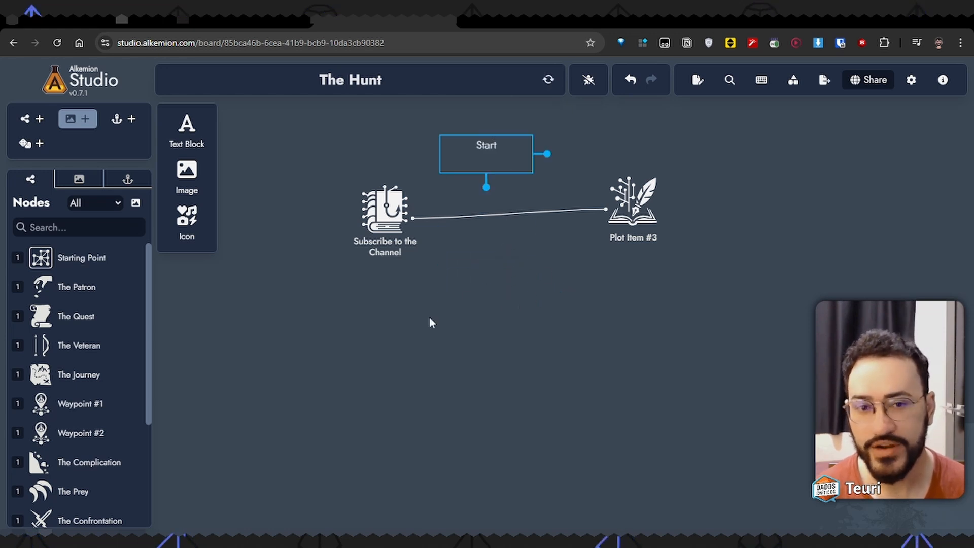
- Examine the background images behind The Hunt's adventure nodes and return to the Start text block
{"action": "scroll", "coordinate": [621, 394], "scroll_direction": "down", "scroll_amount": 3}
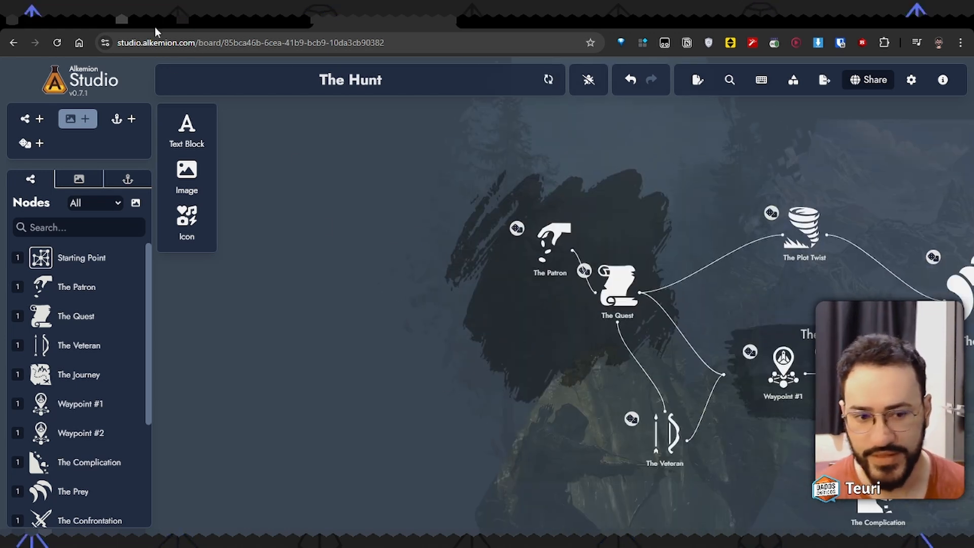
{"action": "scroll", "coordinate": [744, 384], "scroll_direction": "down", "scroll_amount": 5}
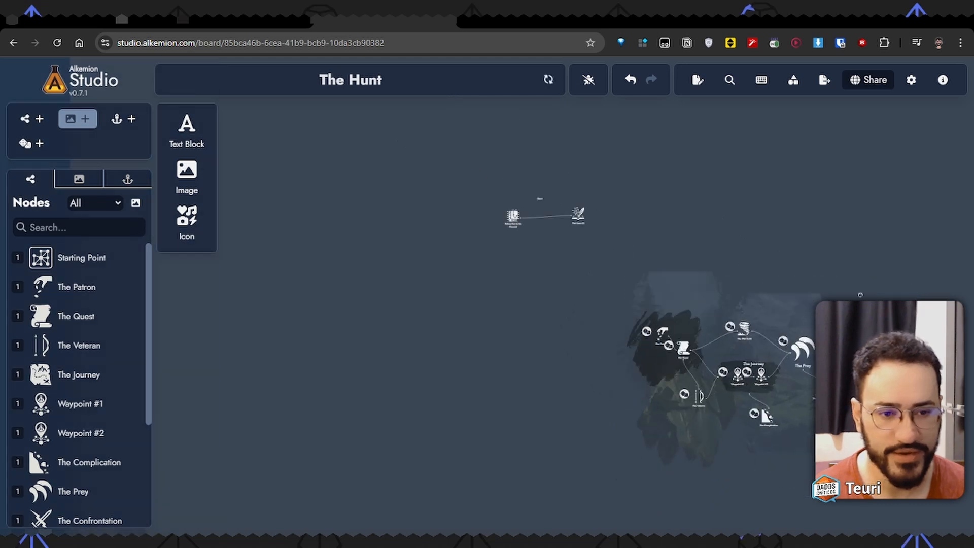
{"action": "scroll", "coordinate": [631, 416], "scroll_direction": "up", "scroll_amount": 3}
{"action": "scroll", "coordinate": [632, 418], "scroll_direction": "up", "scroll_amount": 2}
{"action": "left_click_drag", "start_coordinate": [637, 456], "coordinate": [559, 386]}
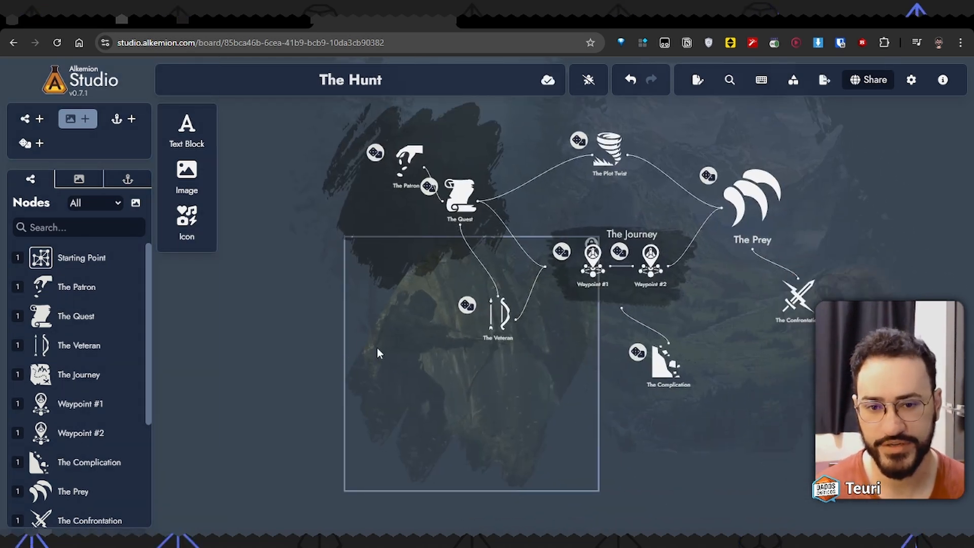
{"action": "scroll", "coordinate": [377, 348], "scroll_direction": "up", "scroll_amount": 5}
{"action": "scroll", "coordinate": [391, 333], "scroll_direction": "down", "scroll_amount": 4}
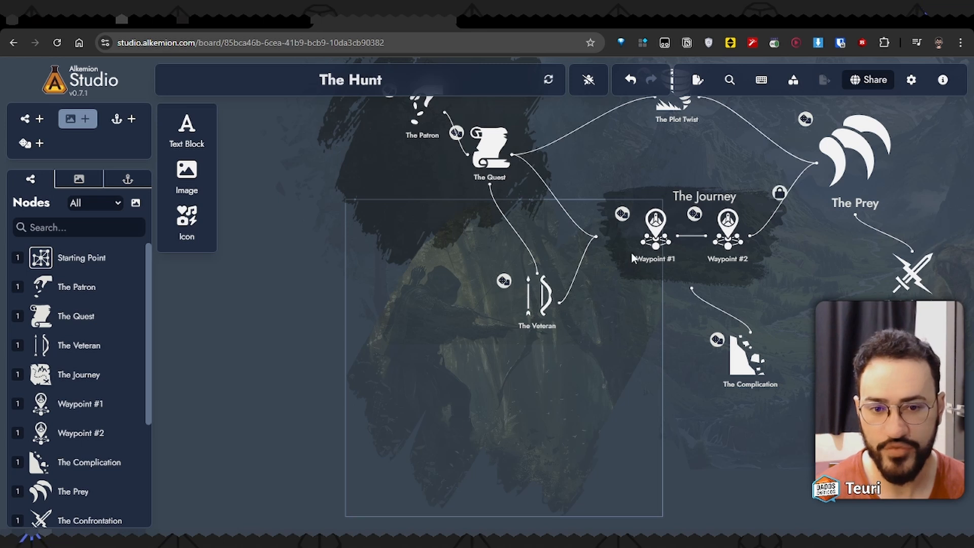
{"action": "left_click_drag", "start_coordinate": [321, 266], "coordinate": [337, 395]}
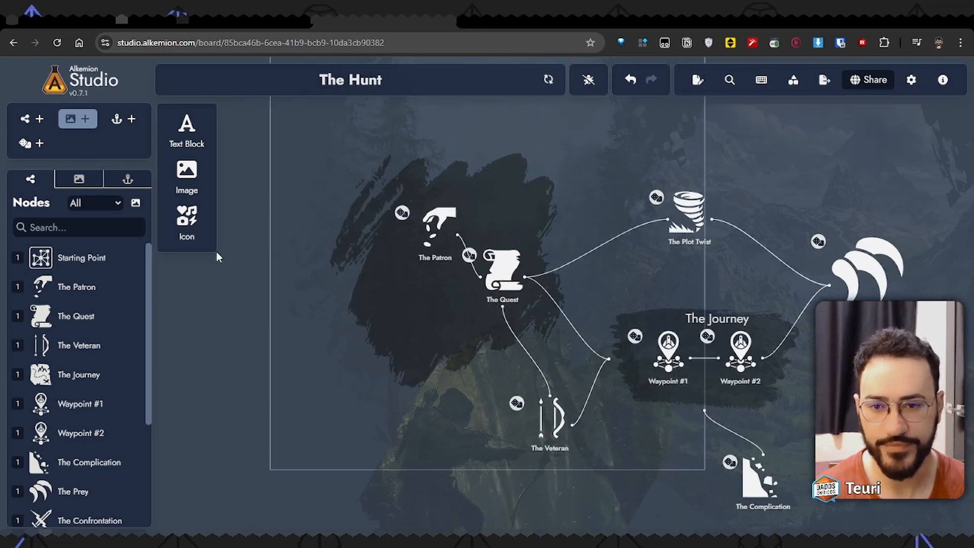
{"action": "left_click_drag", "start_coordinate": [472, 206], "coordinate": [644, 409]}
{"action": "left_click_drag", "start_coordinate": [538, 211], "coordinate": [553, 444]}
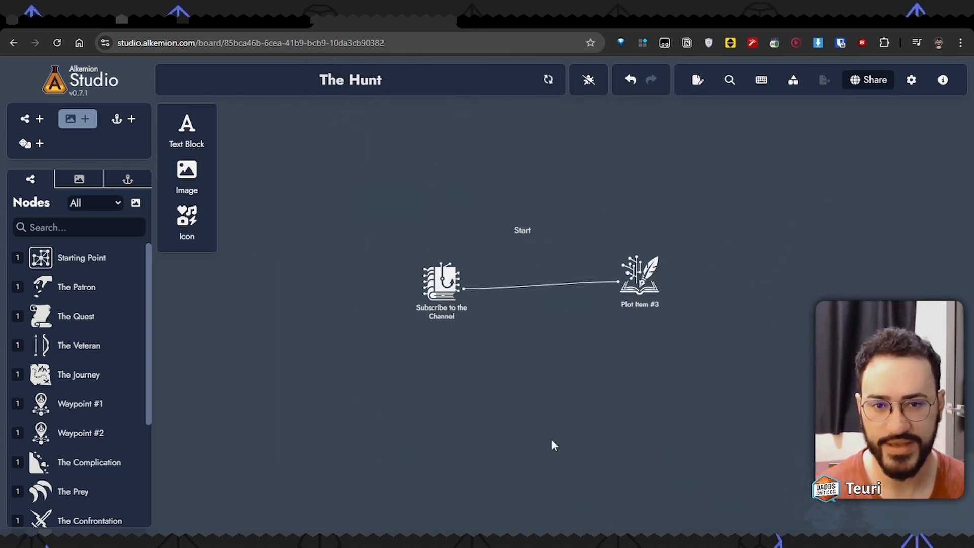
- Browse the Alkemion image library and add the Beach Camp image to the board as a widget
{"action": "left_click", "coordinate": [213, 172]}
{"action": "scroll", "coordinate": [462, 332], "scroll_direction": "down", "scroll_amount": 5}
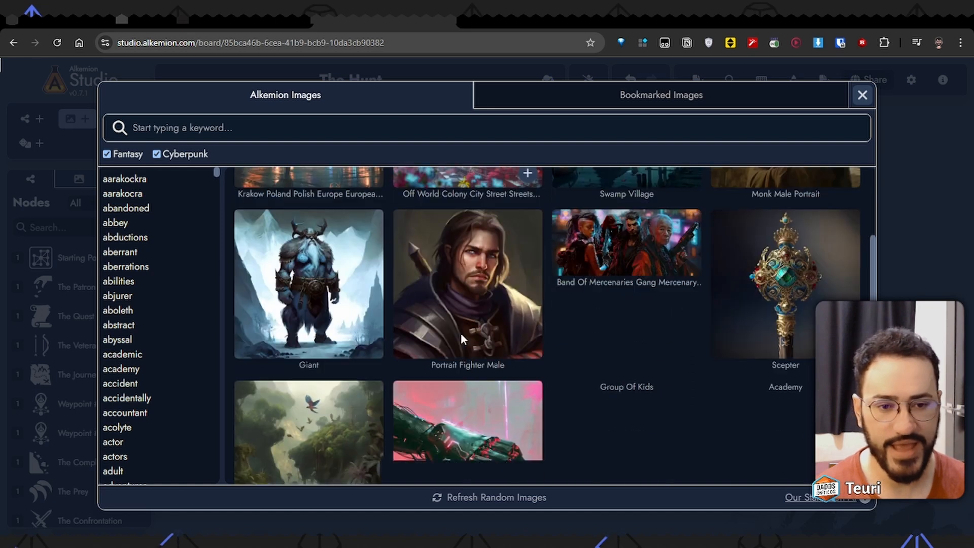
{"action": "scroll", "coordinate": [456, 345], "scroll_direction": "up", "scroll_amount": 5}
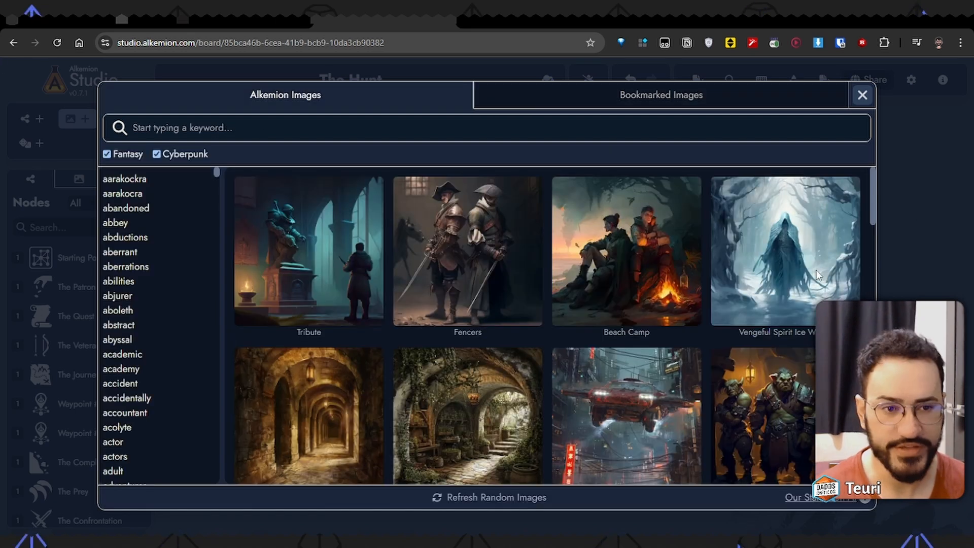
{"action": "mouse_move", "coordinate": [688, 314]}
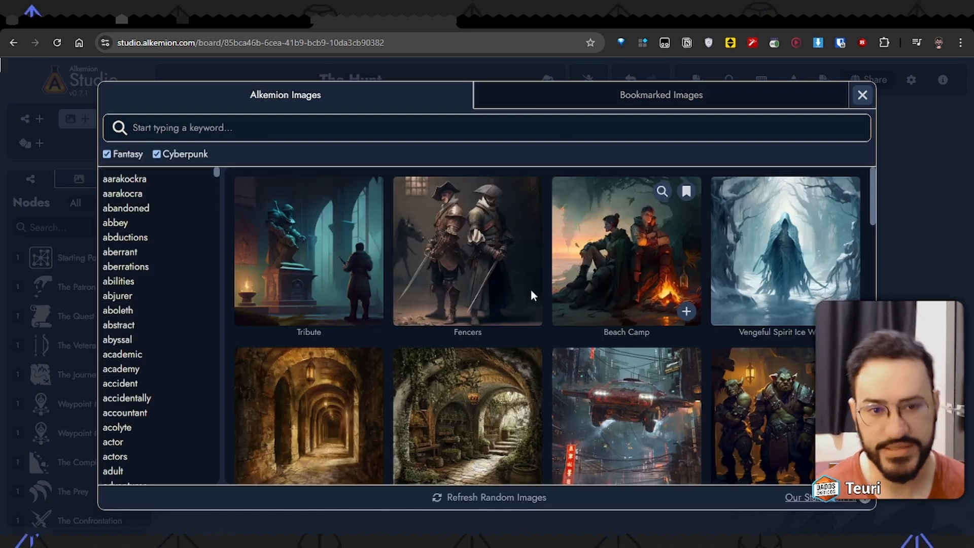
{"action": "left_click", "coordinate": [688, 314]}
{"action": "scroll", "coordinate": [465, 344], "scroll_direction": "up", "scroll_amount": 3}
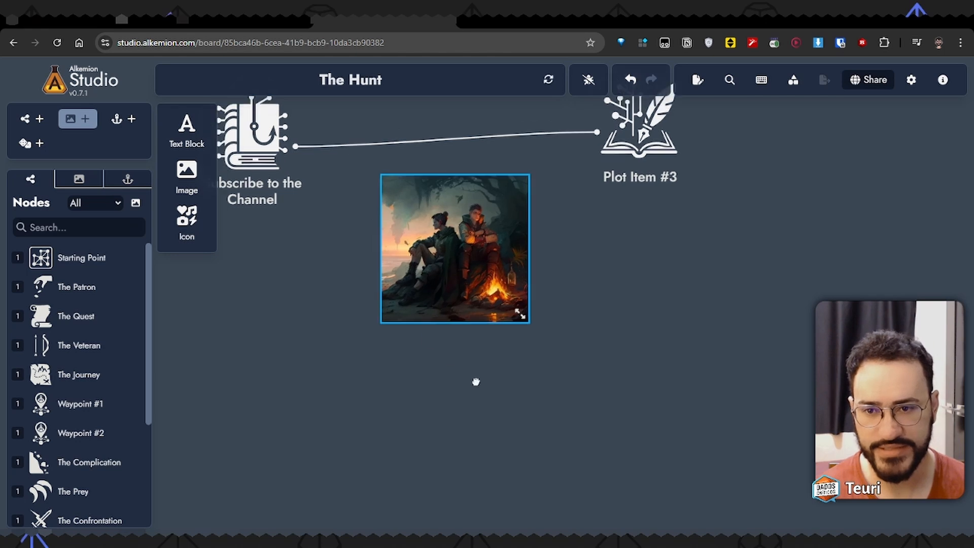
- Move the Beach Camp image over the Subscribe to the Channel node and enlarge it
{"action": "left_click_drag", "start_coordinate": [476, 382], "coordinate": [424, 315]}
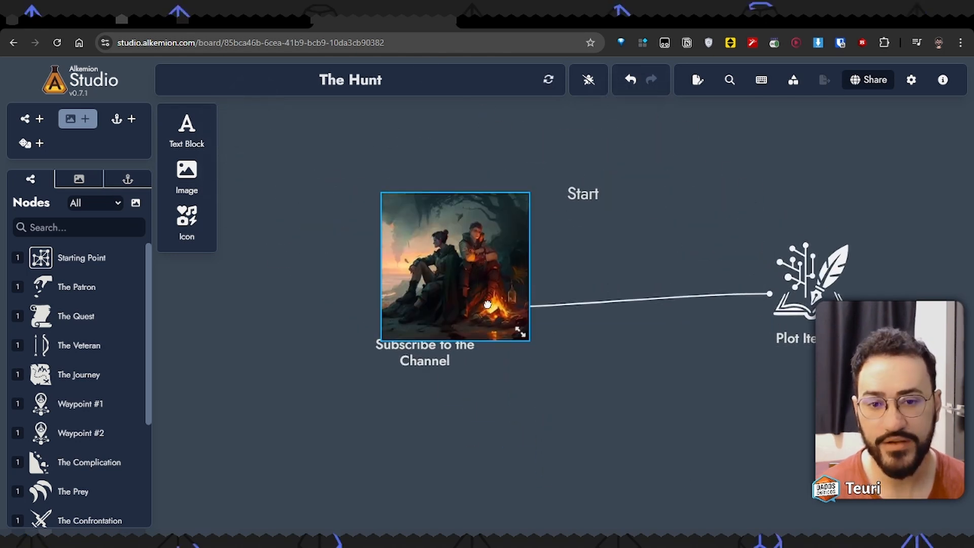
{"action": "left_click_drag", "start_coordinate": [471, 266], "coordinate": [478, 306]}
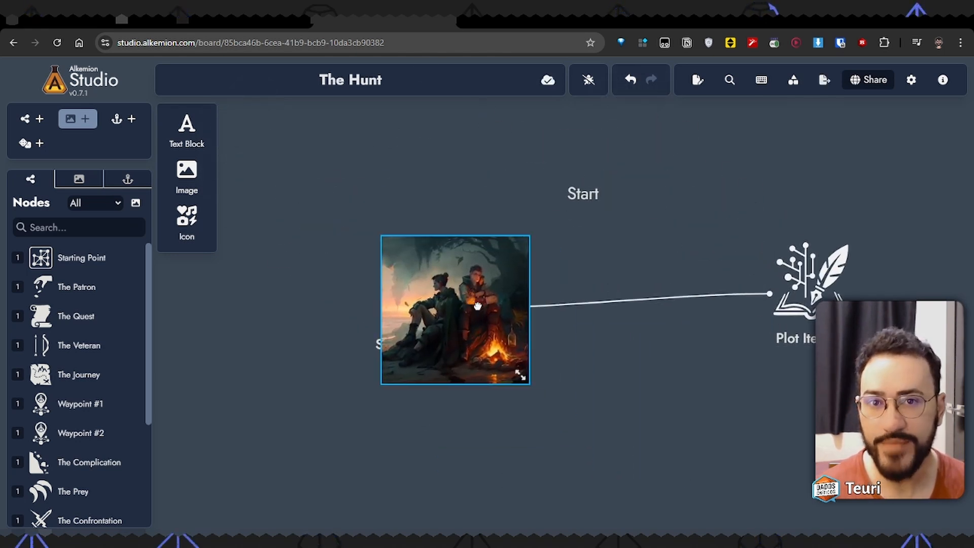
{"action": "left_click_drag", "start_coordinate": [521, 376], "coordinate": [603, 458]}
- Send the Beach Camp image to the back and lower its opacity to less than half
{"action": "left_click_drag", "start_coordinate": [644, 467], "coordinate": [610, 364]}
{"action": "right_click", "coordinate": [477, 231]}
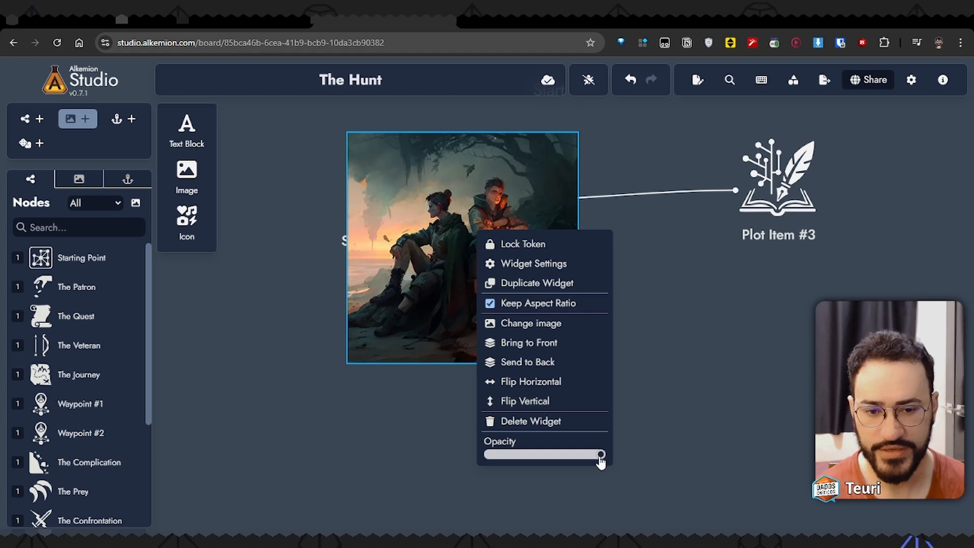
{"action": "left_click_drag", "start_coordinate": [601, 455], "coordinate": [553, 453]}
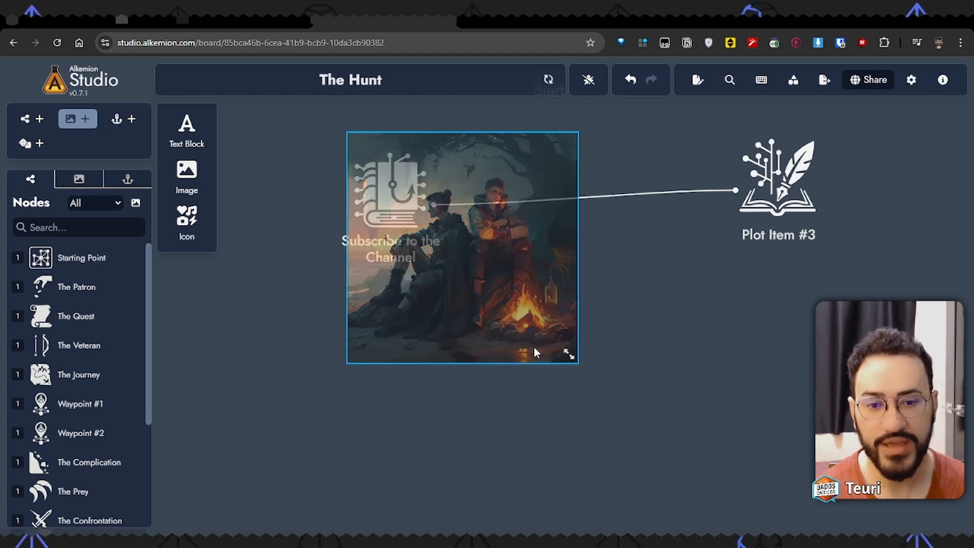
{"action": "right_click", "coordinate": [516, 318]}
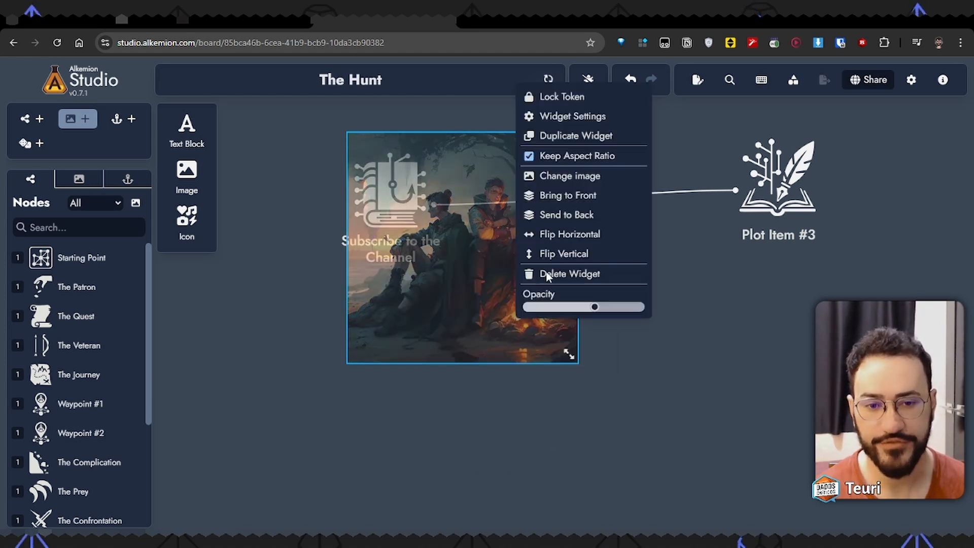
{"action": "left_click", "coordinate": [554, 215]}
{"action": "right_click", "coordinate": [491, 219]}
{"action": "right_click", "coordinate": [539, 335]}
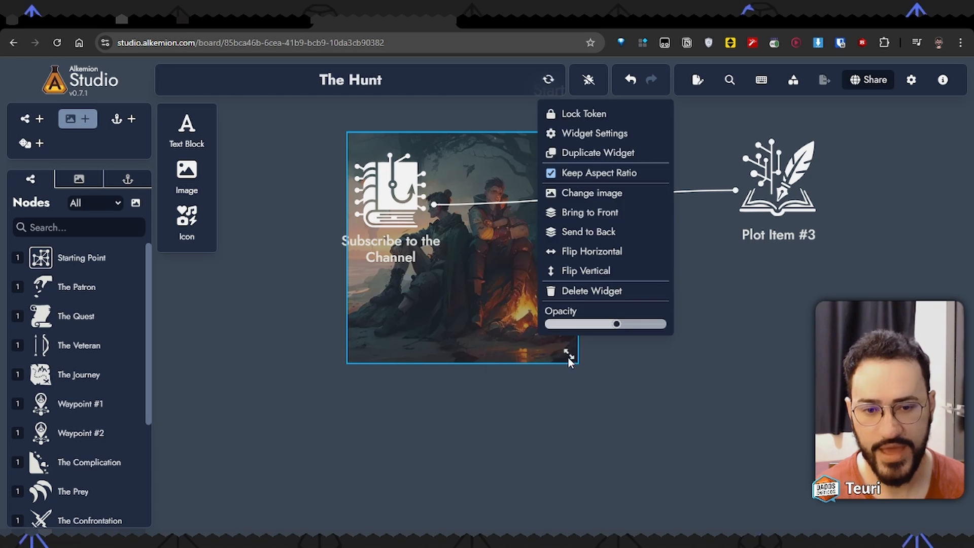
{"action": "left_click", "coordinate": [595, 324]}
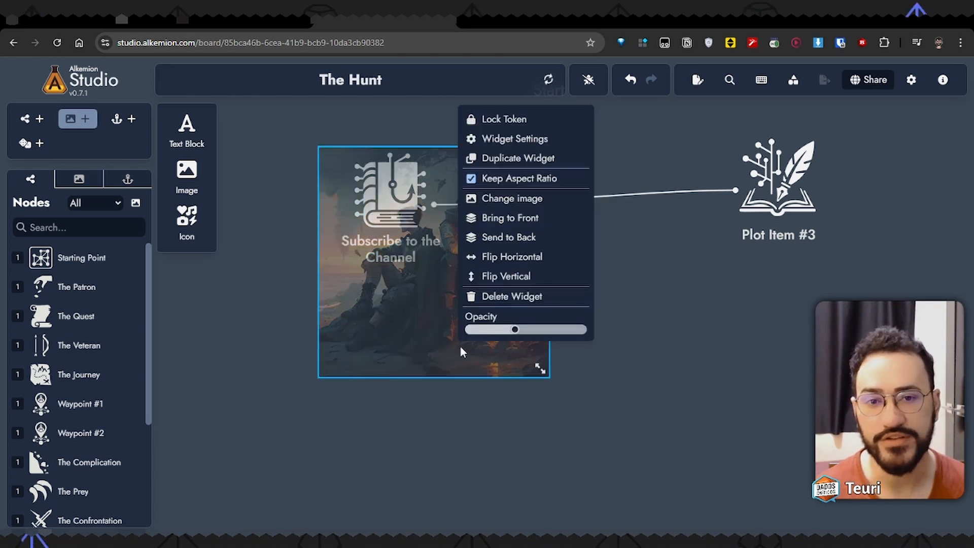
- Flip the Beach Camp image horizontally, and flip it vertically and back upright
{"action": "left_click", "coordinate": [488, 256]}
{"action": "right_click", "coordinate": [490, 280]}
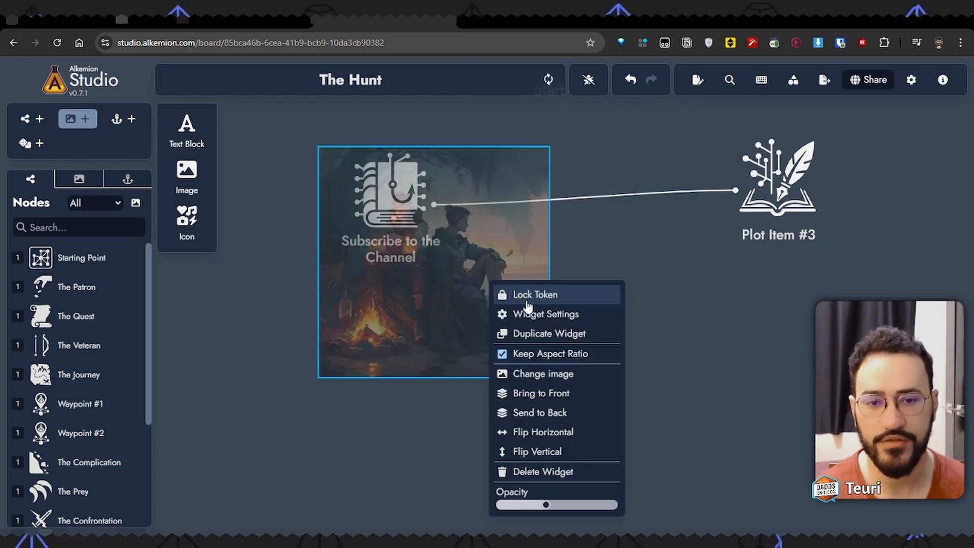
{"action": "left_click", "coordinate": [525, 452]}
{"action": "right_click", "coordinate": [511, 352]}
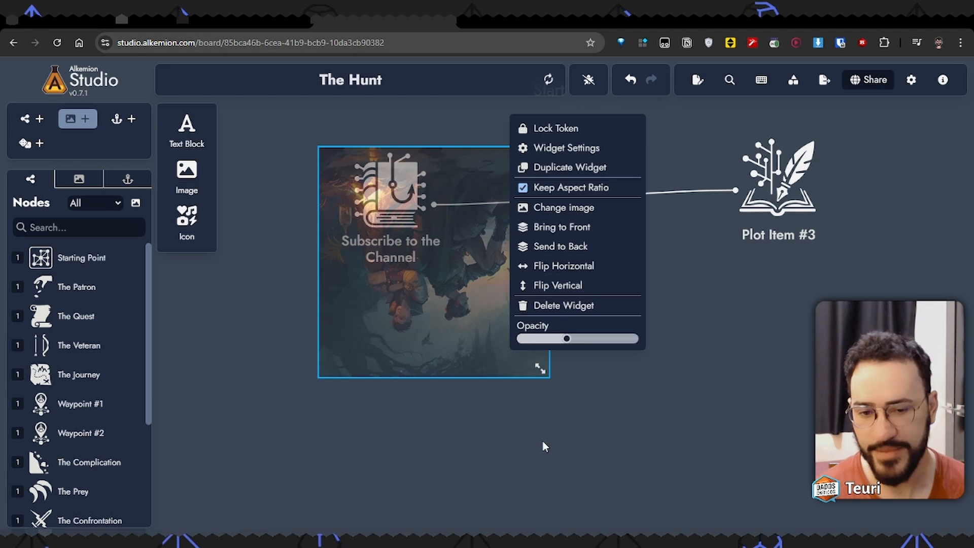
{"action": "left_click", "coordinate": [559, 285]}
- Lock the Beach Camp image, test an area selection across it, and unlock it again
{"action": "right_click", "coordinate": [515, 302]}
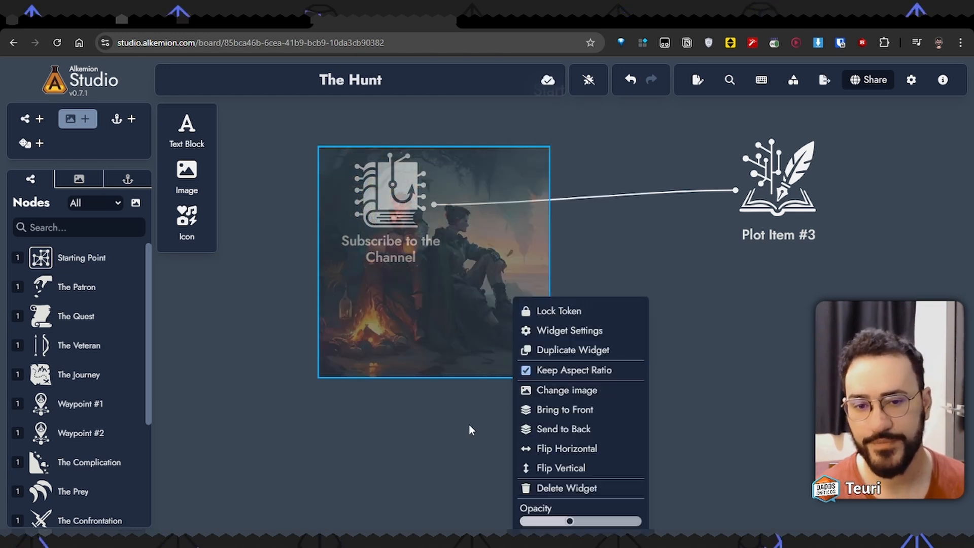
{"action": "left_click", "coordinate": [549, 312]}
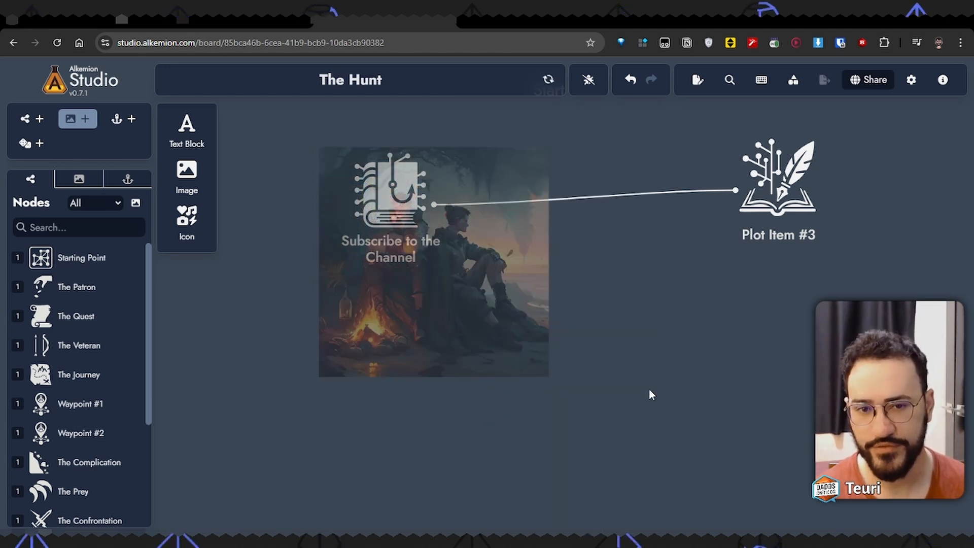
{"action": "left_click_drag", "start_coordinate": [292, 249], "coordinate": [493, 331]}
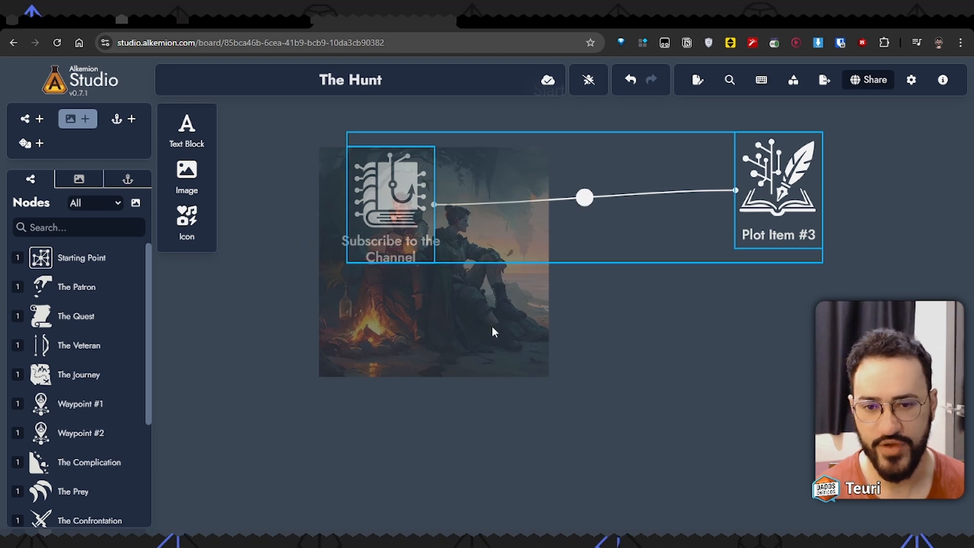
{"action": "left_click", "coordinate": [483, 344]}
{"action": "right_click", "coordinate": [475, 328]}
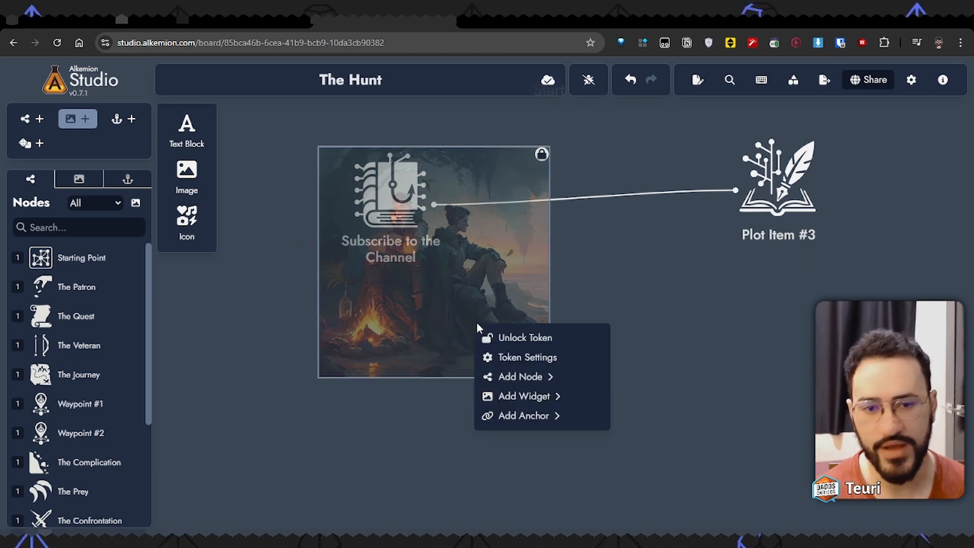
{"action": "left_click", "coordinate": [523, 339]}
- Apply the Frame Exploding mask to the Beach Camp image in its token settings, inspect the edges and close the settings
{"action": "right_click", "coordinate": [524, 313]}
{"action": "left_click", "coordinate": [573, 111]}
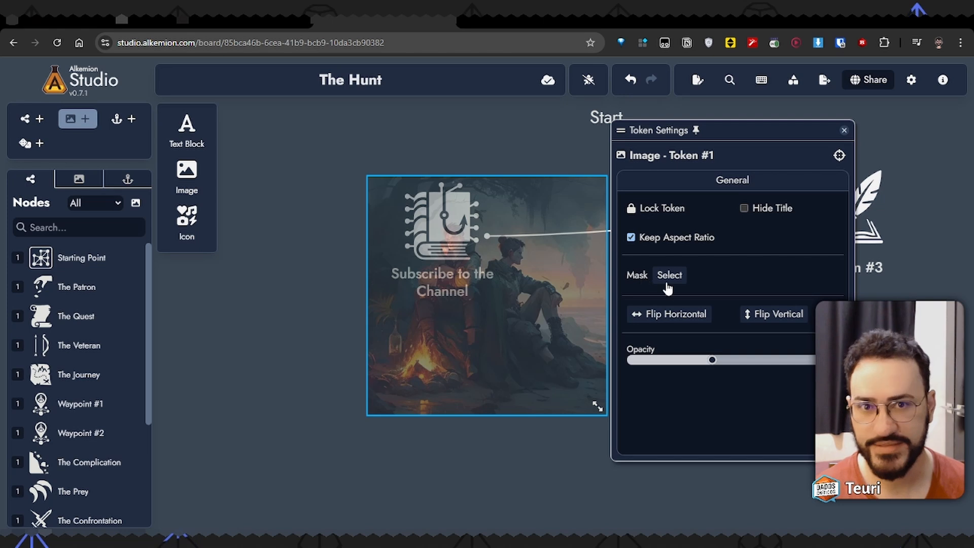
{"action": "left_click", "coordinate": [669, 276]}
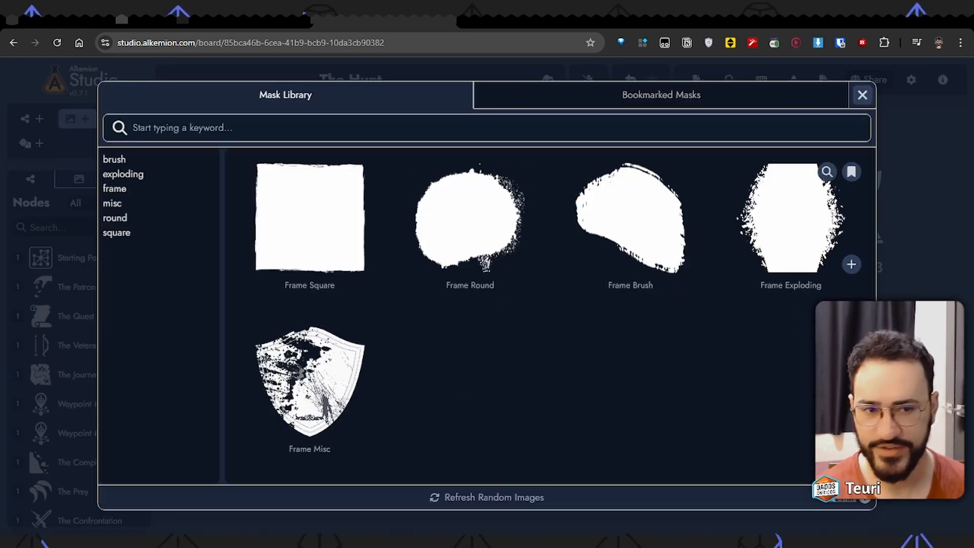
{"action": "left_click", "coordinate": [803, 228]}
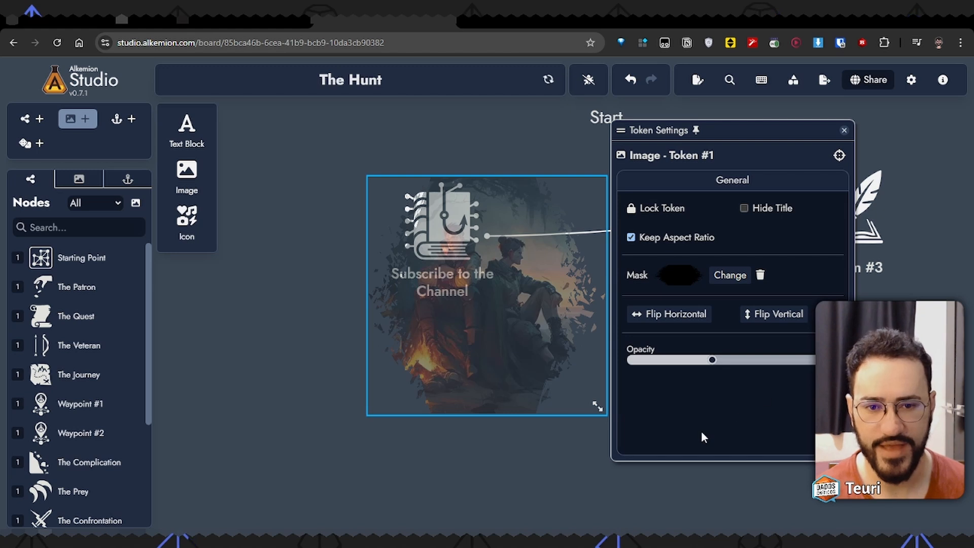
{"action": "scroll", "coordinate": [510, 461], "scroll_direction": "up", "scroll_amount": 5}
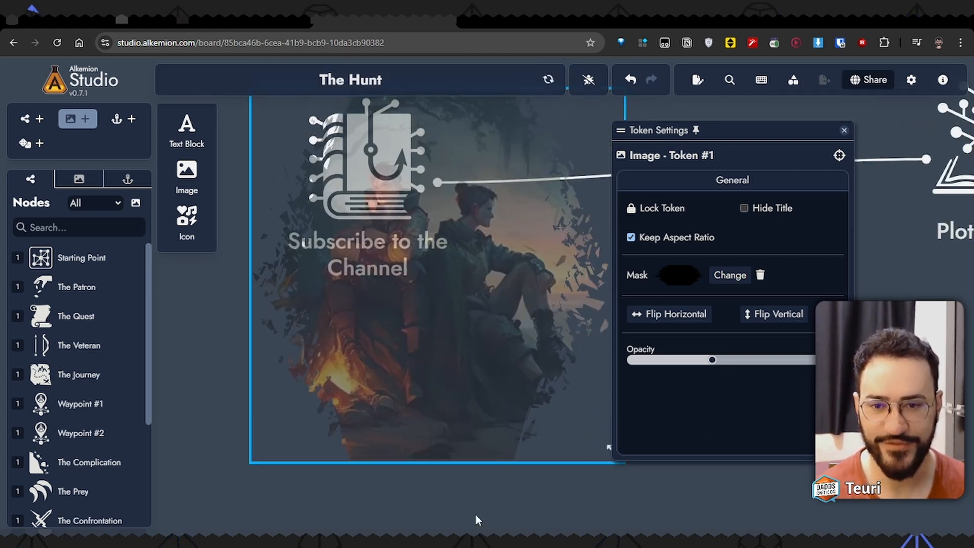
{"action": "scroll", "coordinate": [454, 295], "scroll_direction": "down", "scroll_amount": 3}
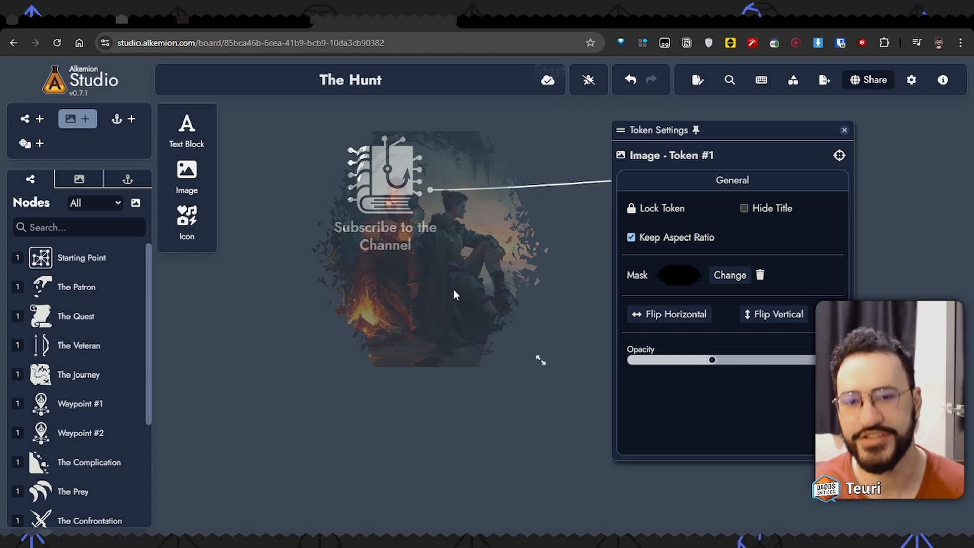
{"action": "left_click", "coordinate": [844, 131]}
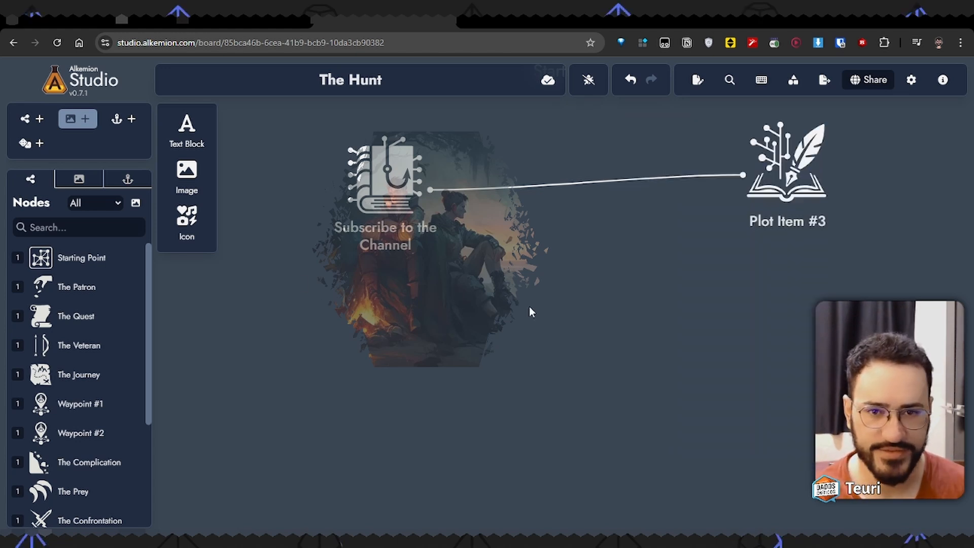
- Shift the Beach Camp image slightly and send it to the back, behind the Subscribe to the Channel node
{"action": "mouse_move", "coordinate": [443, 318]}
{"action": "left_mouse_down"}
{"action": "mouse_move", "coordinate": [467, 355]}
{"action": "mouse_move", "coordinate": [435, 315]}
{"action": "left_mouse_up"}
{"action": "right_click", "coordinate": [435, 311]}
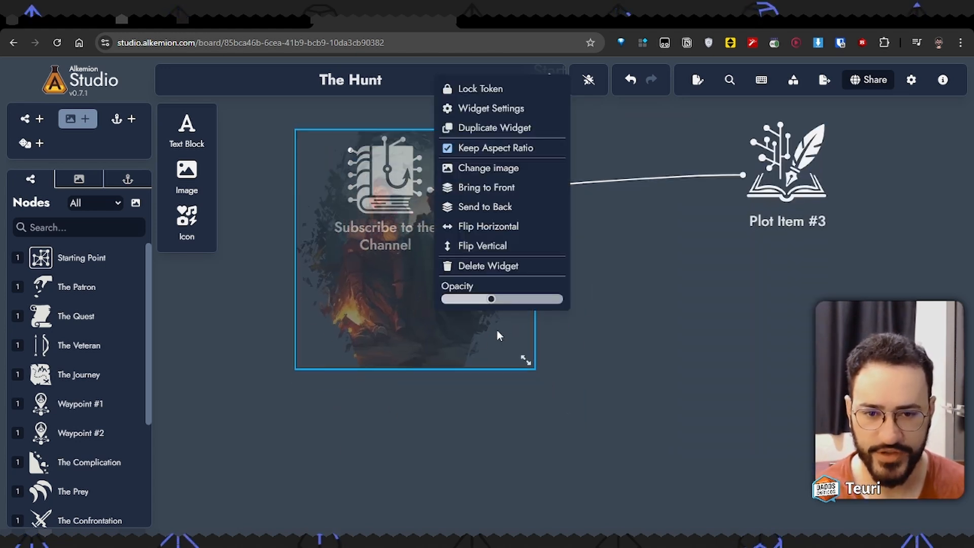
{"action": "left_click", "coordinate": [504, 216]}
{"action": "left_click", "coordinate": [492, 291]}
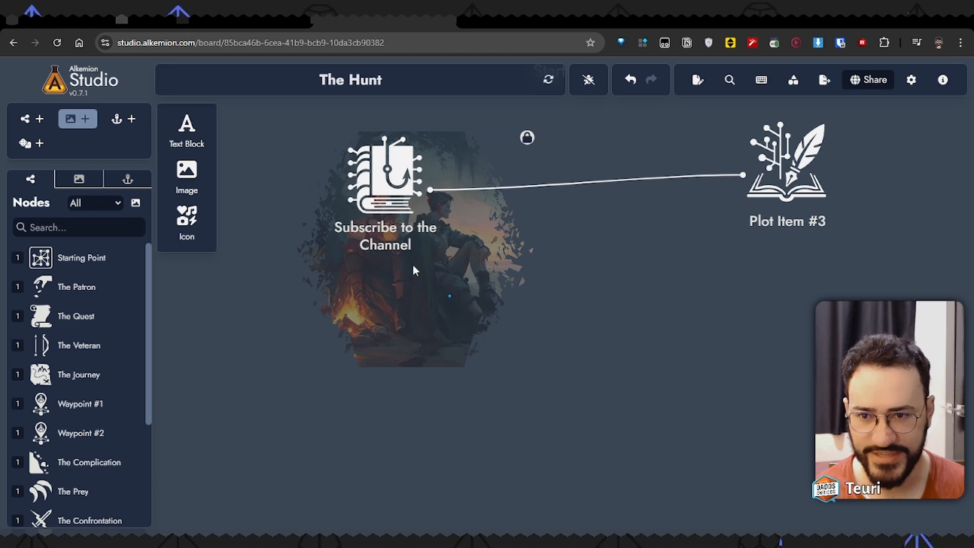
- Open the icon library for a new icon widget, browse it and close it without choosing an icon
{"action": "left_click", "coordinate": [177, 223]}
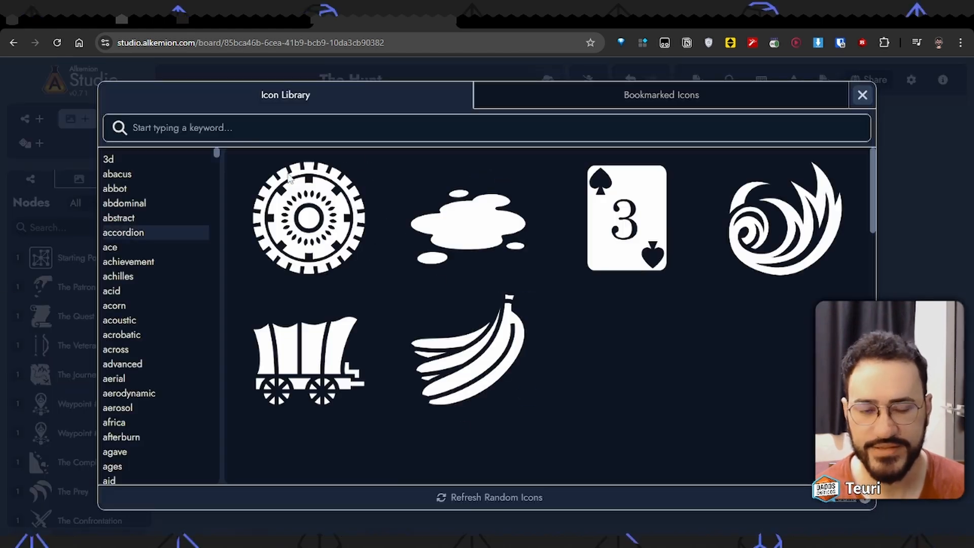
{"action": "scroll", "coordinate": [448, 170], "scroll_direction": "down", "scroll_amount": 5}
{"action": "left_click", "coordinate": [885, 128]}
- Move the Subscribe to the Channel node onto the centre of the Beach Camp image
{"action": "scroll", "coordinate": [559, 254], "scroll_direction": "down", "scroll_amount": 3}
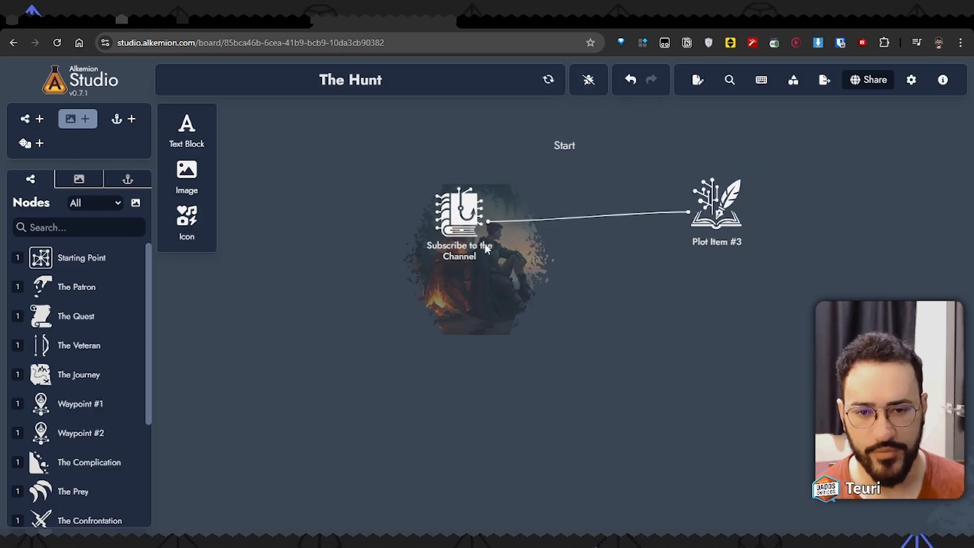
{"action": "left_click_drag", "start_coordinate": [483, 244], "coordinate": [507, 262]}
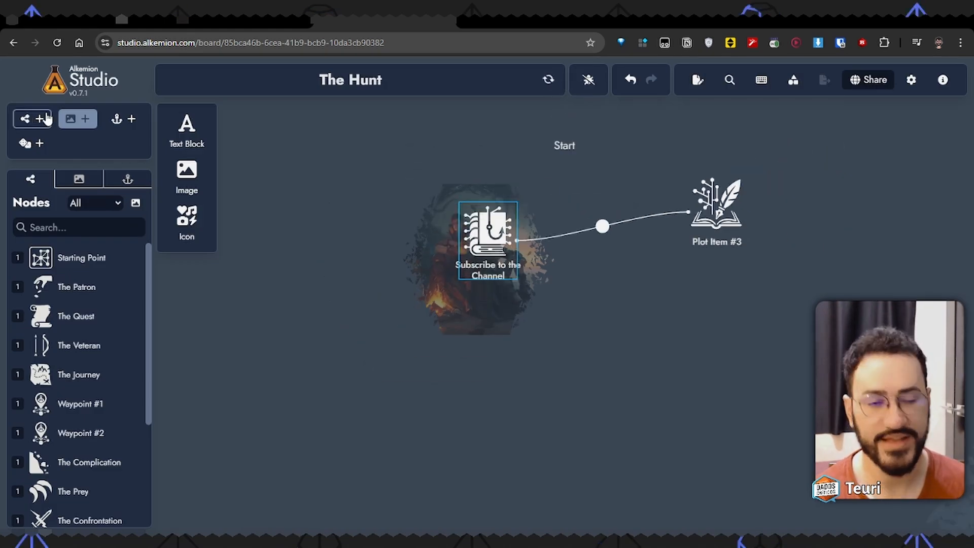
- Add a module link to The Heist and place it above the Start text and the Subscribe to the Channel node
{"action": "left_click", "coordinate": [117, 123]}
{"action": "left_click_drag", "start_coordinate": [259, 235], "coordinate": [253, 301]}
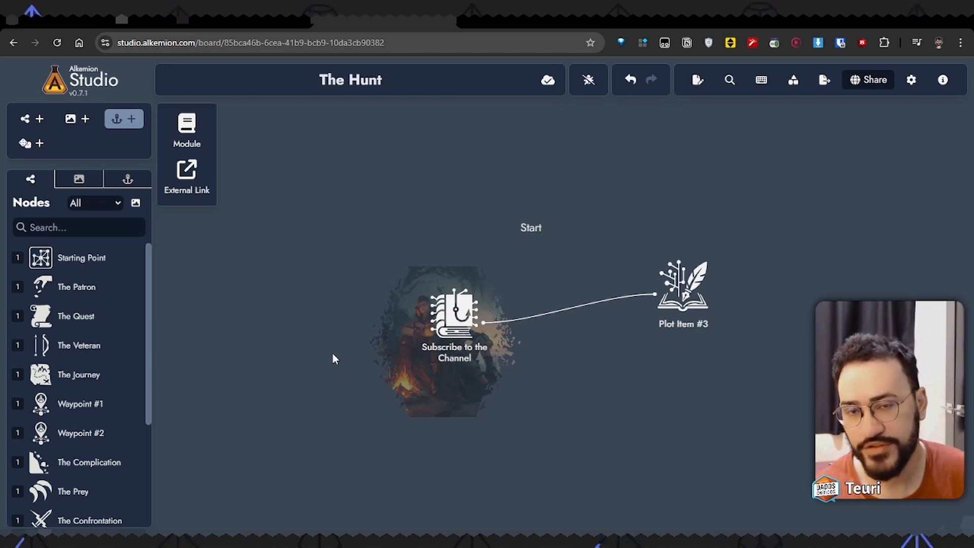
{"action": "left_click", "coordinate": [186, 130]}
{"action": "left_click", "coordinate": [494, 290]}
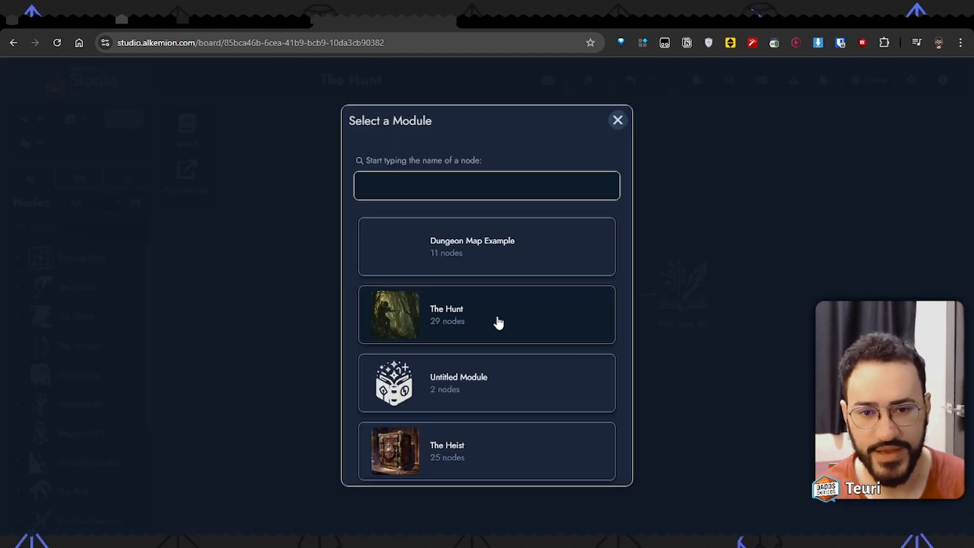
{"action": "left_click", "coordinate": [472, 471]}
{"action": "left_click", "coordinate": [448, 371]}
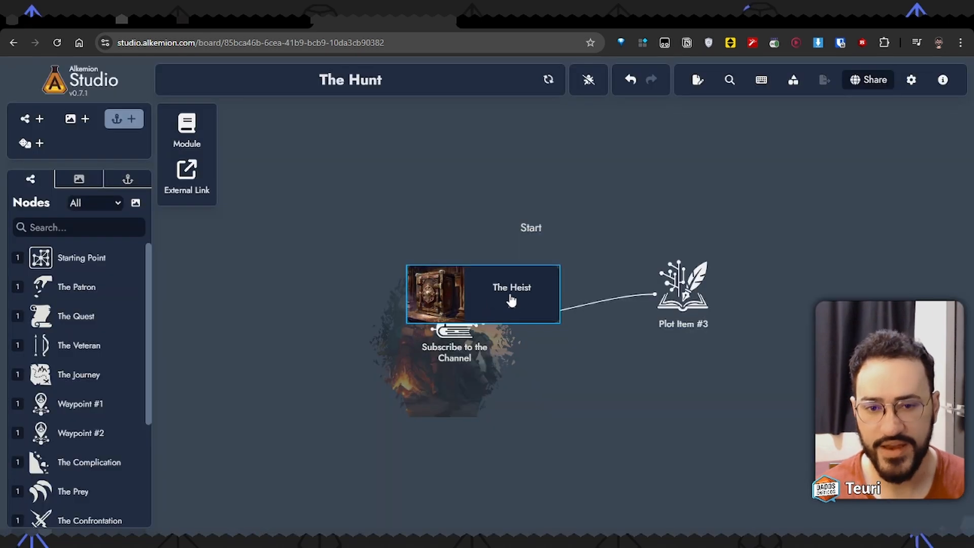
{"action": "left_click_drag", "start_coordinate": [502, 287], "coordinate": [459, 144]}
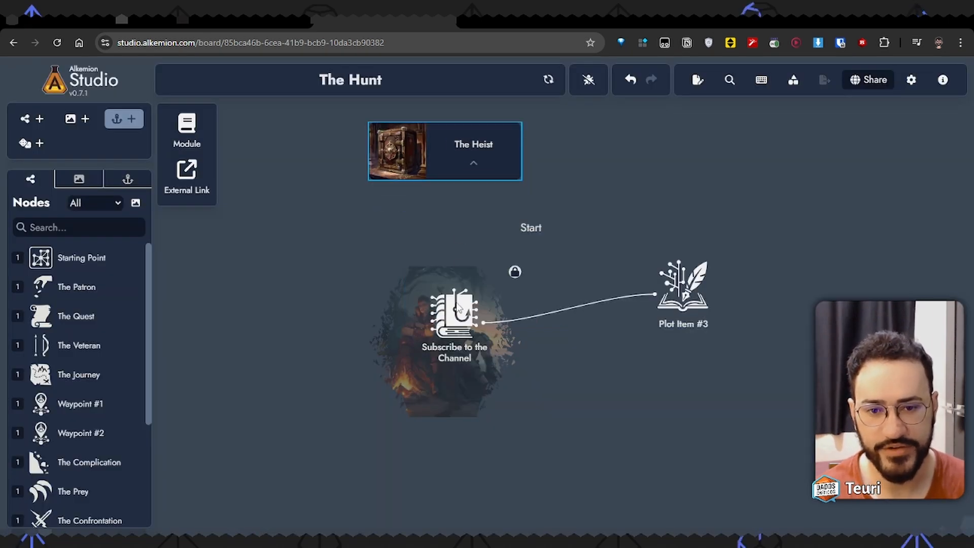
- Follow The Heist link to open its board, and return to The Hunt board
{"action": "double_click", "coordinate": [468, 157]}
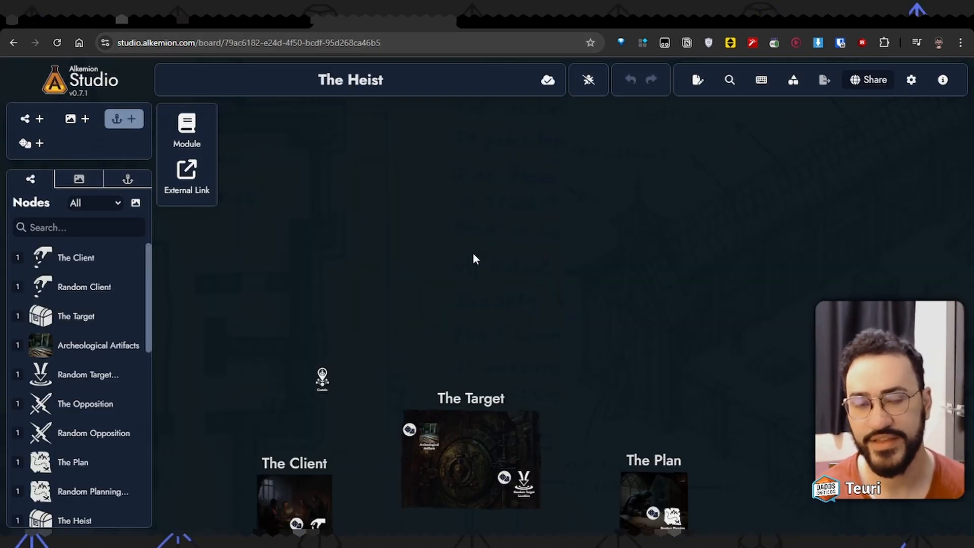
{"action": "left_click", "coordinate": [14, 43]}
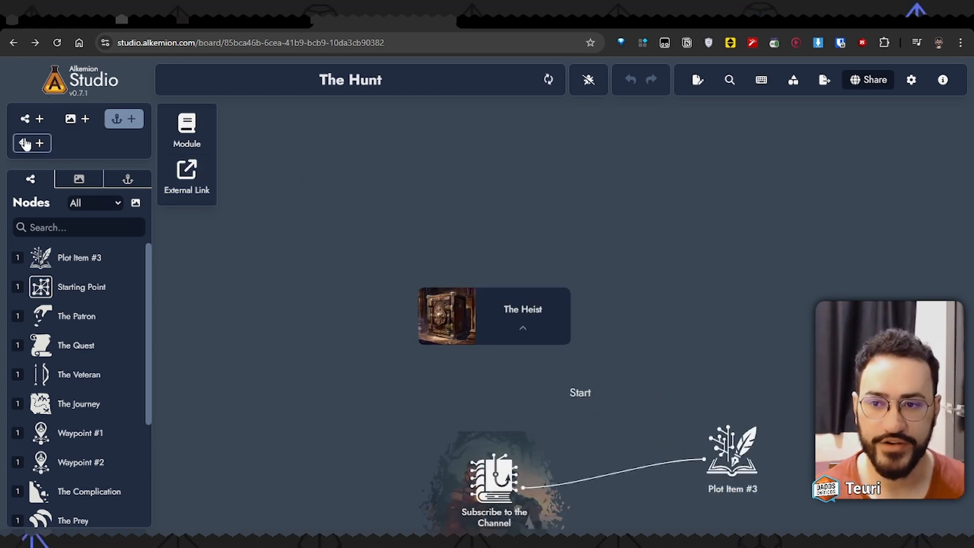
- Add a random Location node beside The Heist module link and deselect it
{"action": "left_click", "coordinate": [25, 144]}
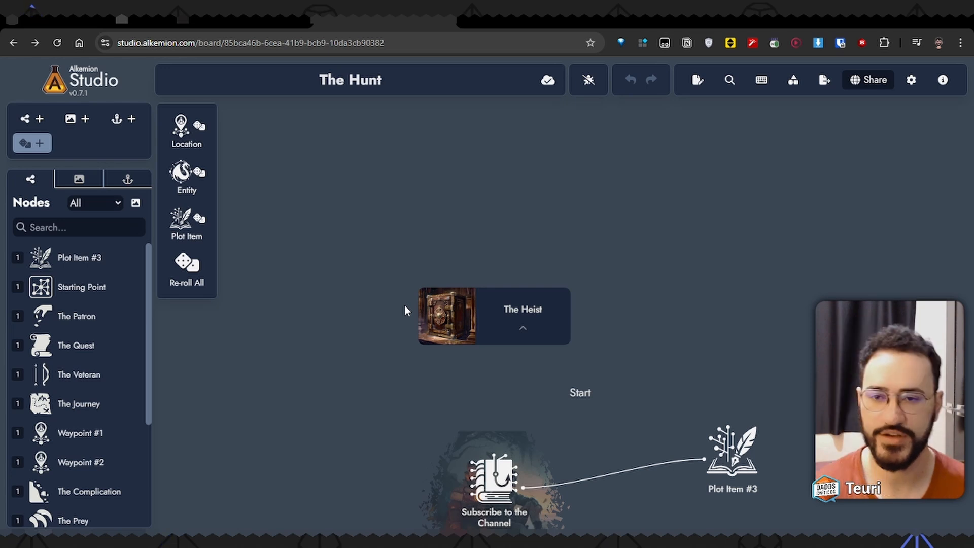
{"action": "scroll", "coordinate": [335, 294], "scroll_direction": "down", "scroll_amount": 3}
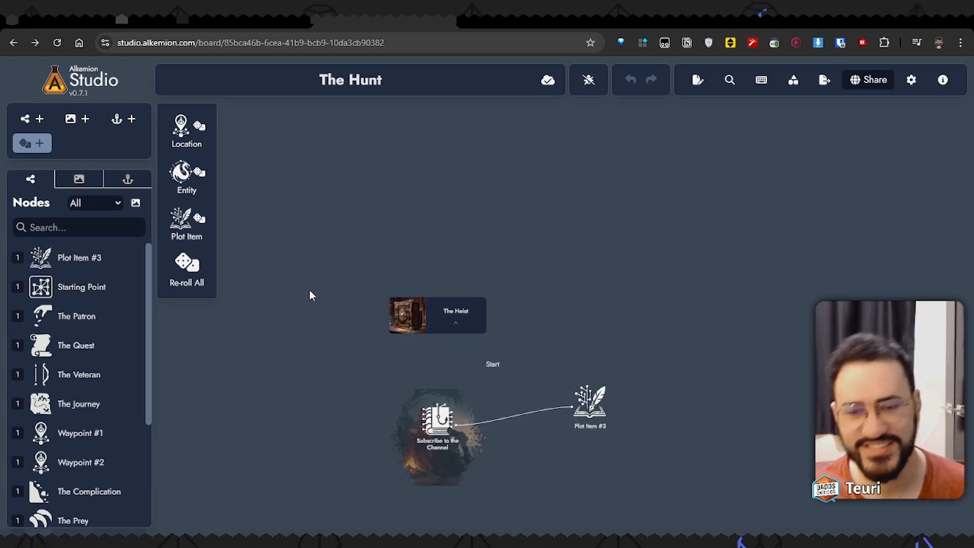
{"action": "scroll", "coordinate": [392, 243], "scroll_direction": "up", "scroll_amount": 5}
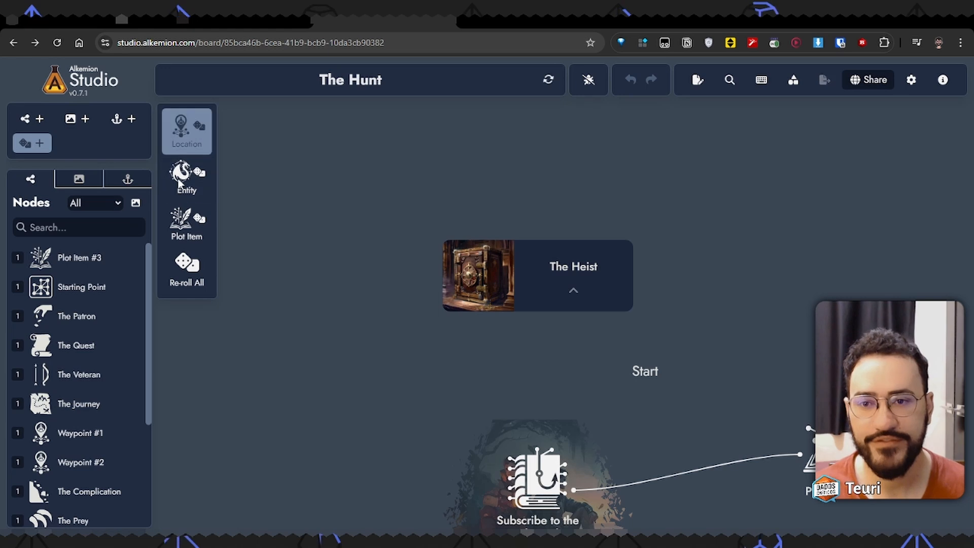
{"action": "left_click", "coordinate": [186, 133]}
{"action": "left_click_drag", "start_coordinate": [491, 302], "coordinate": [313, 291]}
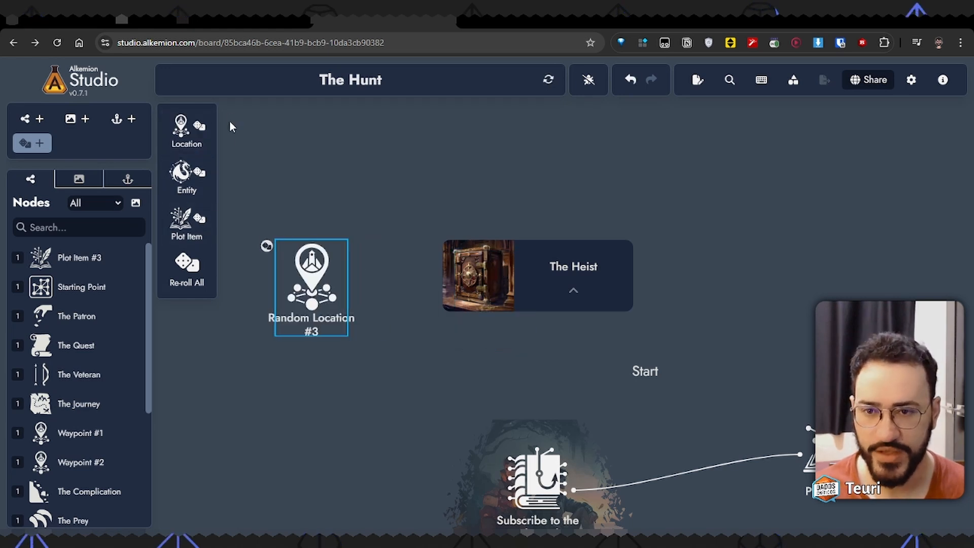
{"action": "left_click", "coordinate": [280, 293]}
- Open the Random Location #3 node in the text editor and generate its content from its random table
{"action": "scroll", "coordinate": [279, 292], "scroll_direction": "up", "scroll_amount": 2}
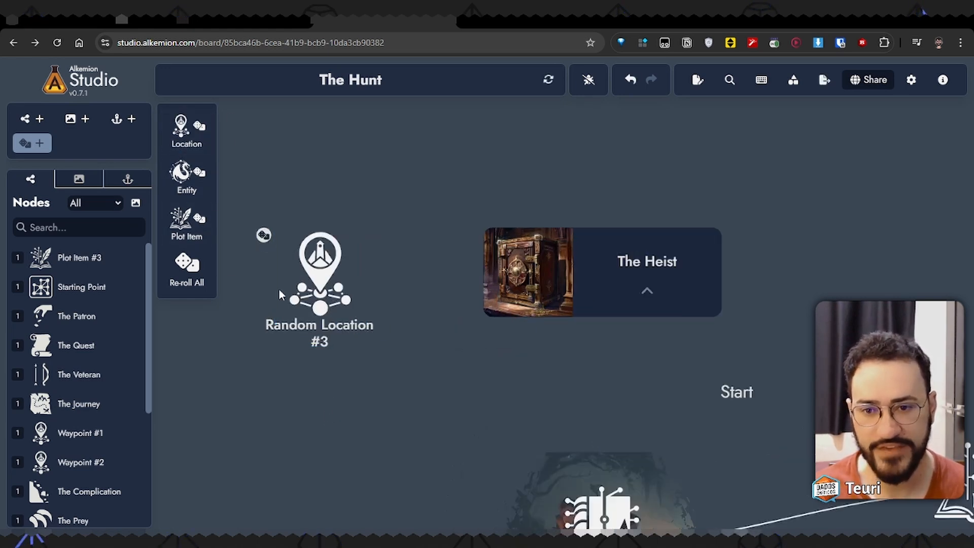
{"action": "scroll", "coordinate": [279, 290], "scroll_direction": "up", "scroll_amount": 2}
{"action": "left_click_drag", "start_coordinate": [284, 395], "coordinate": [376, 431]}
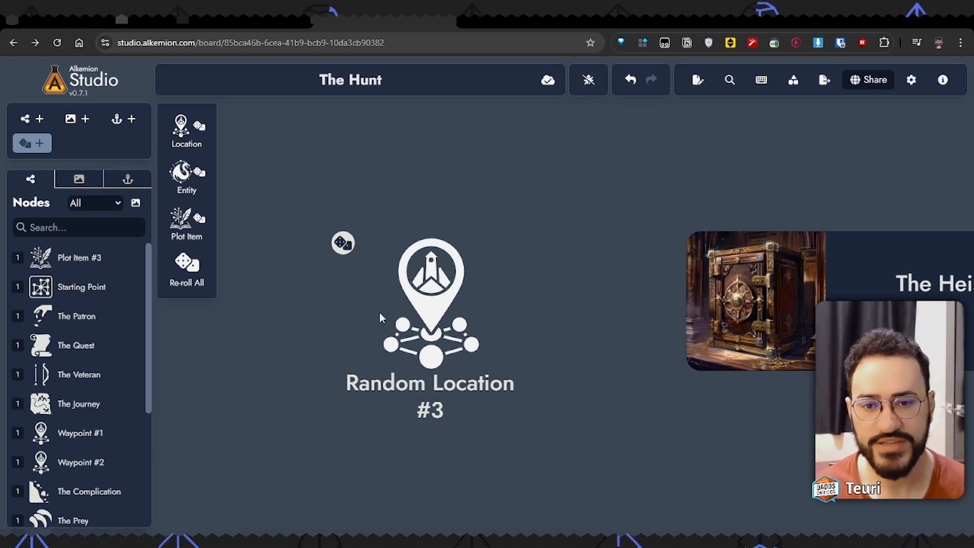
{"action": "double_click", "coordinate": [377, 282]}
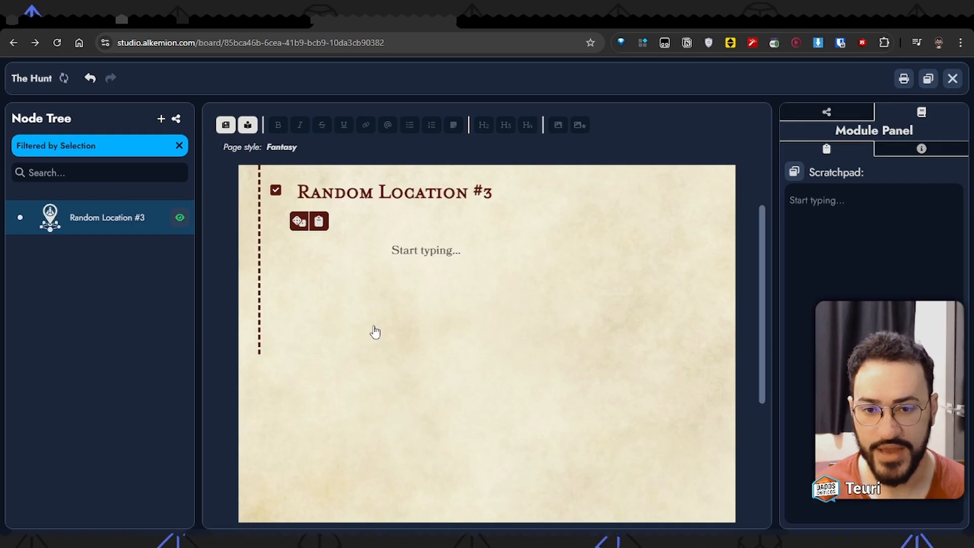
{"action": "left_click", "coordinate": [299, 221]}
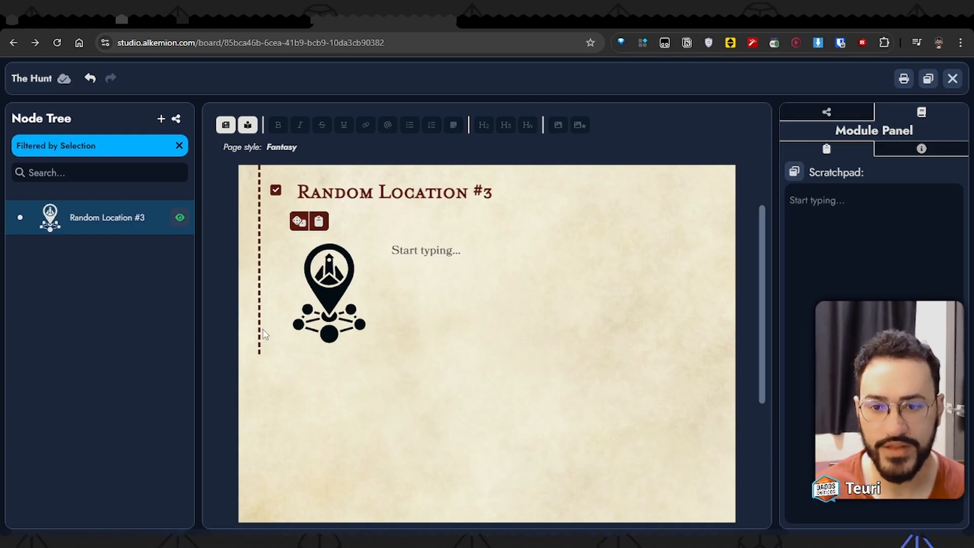
{"action": "left_click_drag", "start_coordinate": [582, 276], "coordinate": [400, 242]}
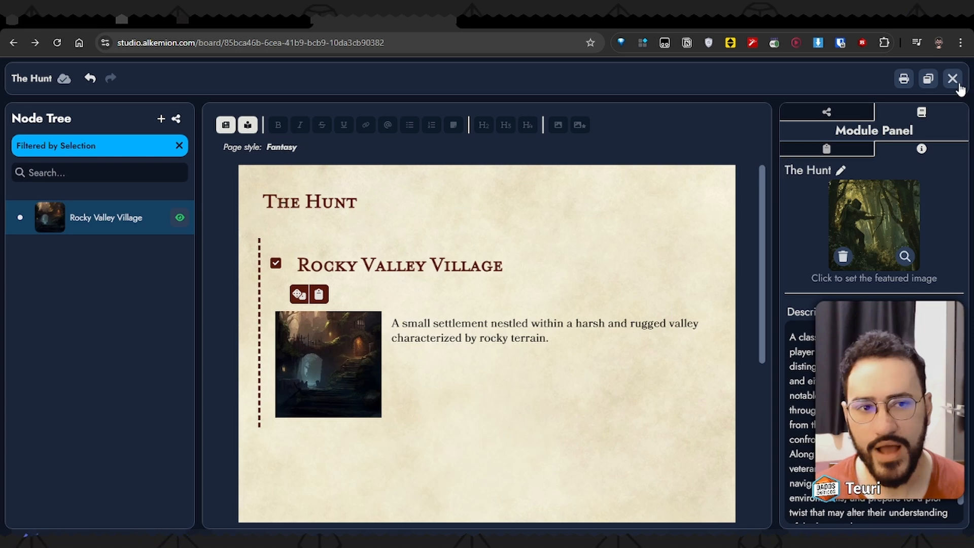
- Select the Rocky Valley Village description, view the linked Locations random table and close the text editor
{"action": "left_click_drag", "start_coordinate": [605, 333], "coordinate": [402, 324]}
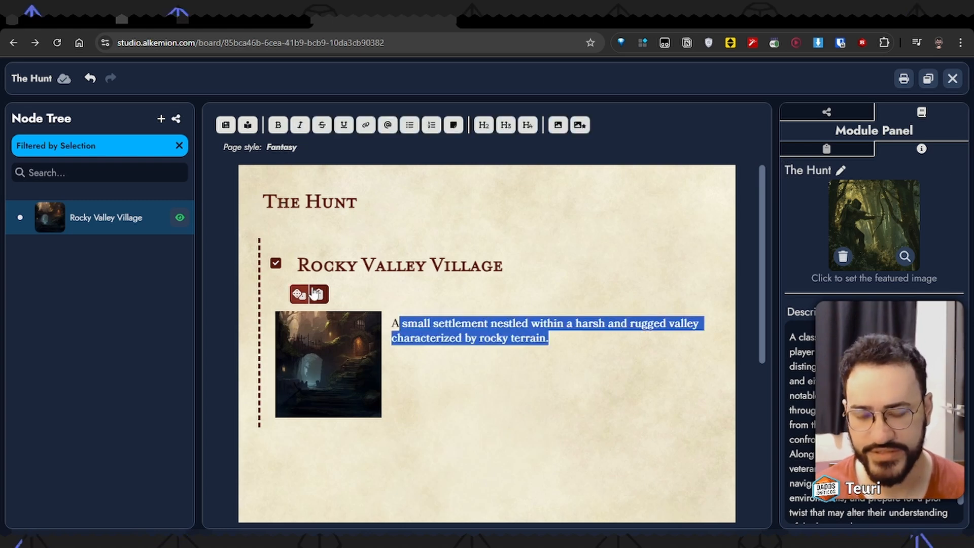
{"action": "left_click", "coordinate": [299, 294]}
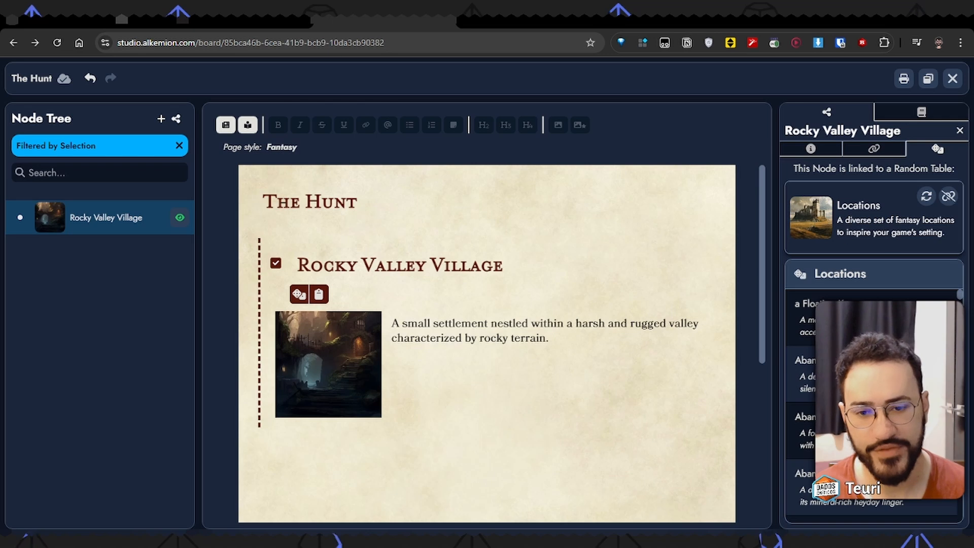
{"action": "left_click", "coordinate": [953, 78]}
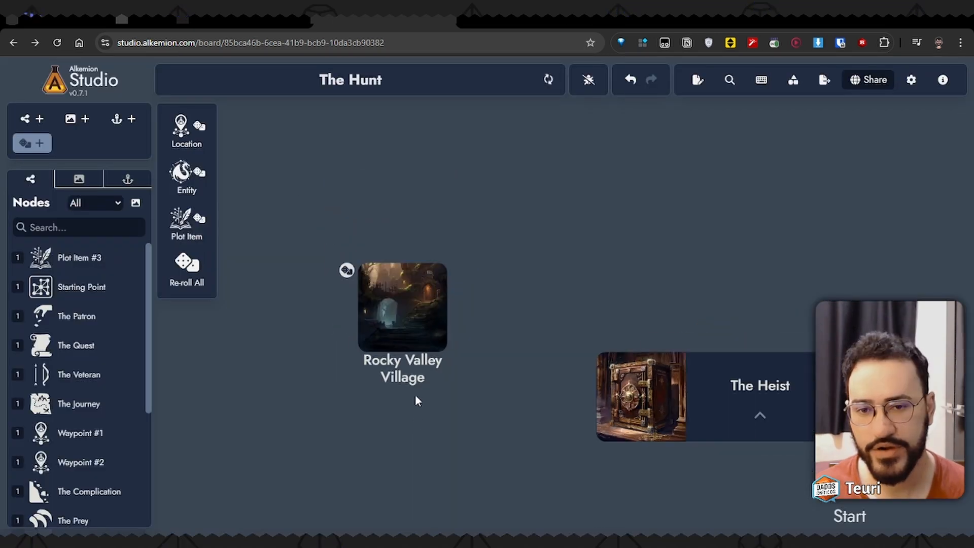
- Nudge the Rocky Valley Village node upward and re-roll all the random nodes on The Hunt board
{"action": "left_click", "coordinate": [414, 306]}
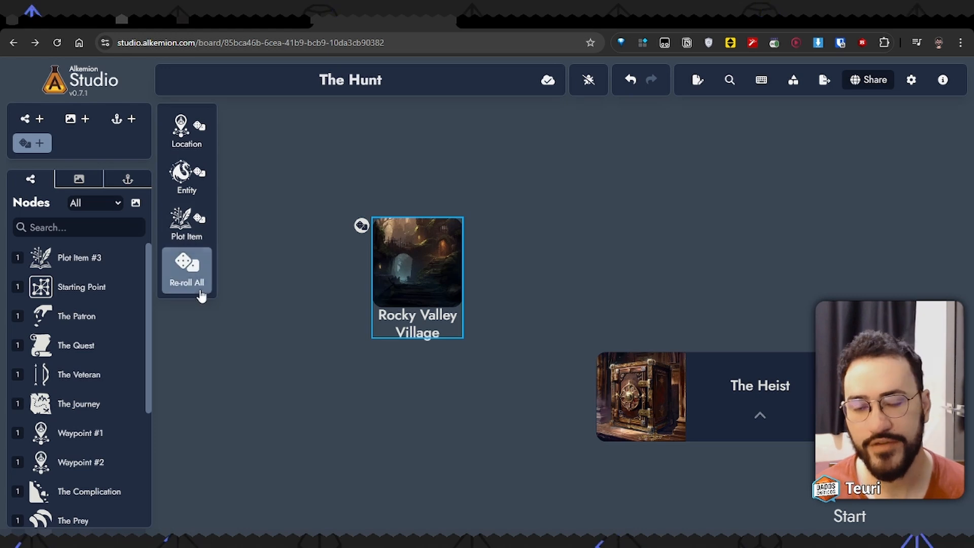
{"action": "scroll", "coordinate": [661, 387], "scroll_direction": "down", "scroll_amount": 5}
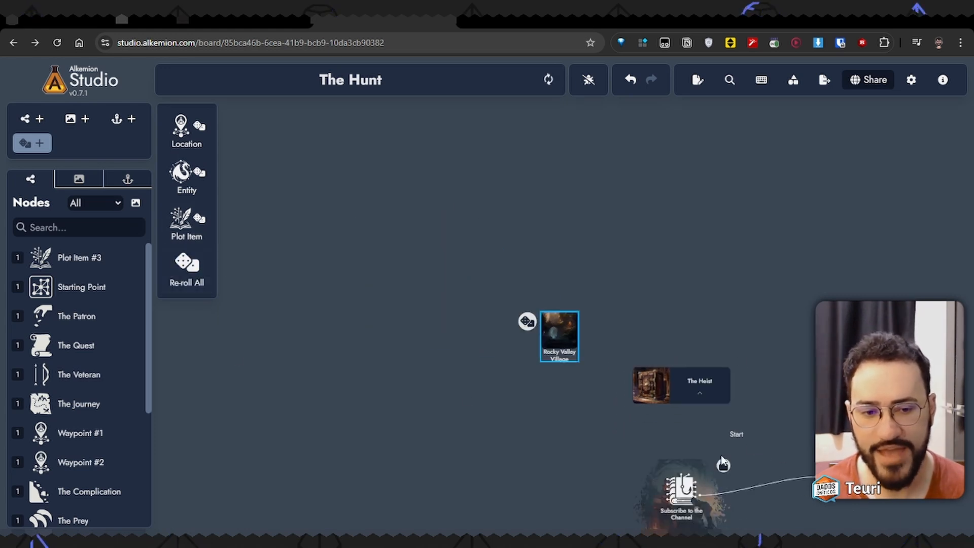
{"action": "left_click_drag", "start_coordinate": [574, 365], "coordinate": [519, 224]}
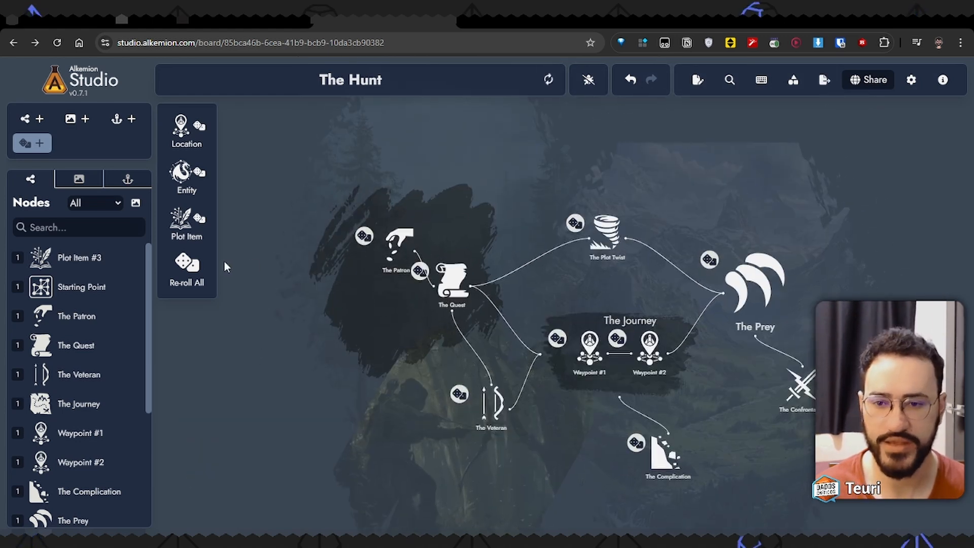
{"action": "left_click", "coordinate": [189, 269]}
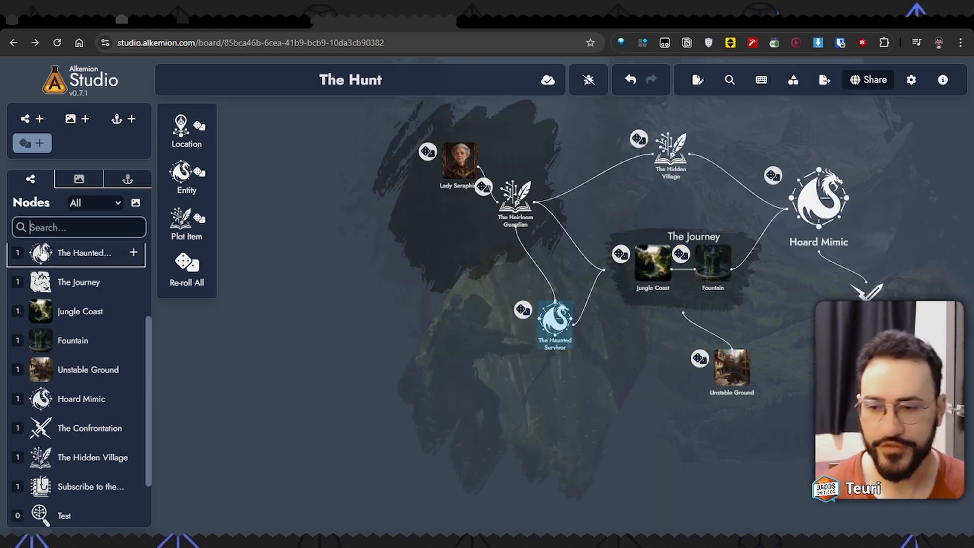
- Browse the node list and jump to Lady Seraphine, The Heirloom Guardian and The Haunted Survivor on the board
{"action": "scroll", "coordinate": [42, 252], "scroll_direction": "down", "scroll_amount": 2}
{"action": "scroll", "coordinate": [51, 387], "scroll_direction": "up", "scroll_amount": 5}
{"action": "left_click_drag", "start_coordinate": [312, 377], "coordinate": [142, 424]}
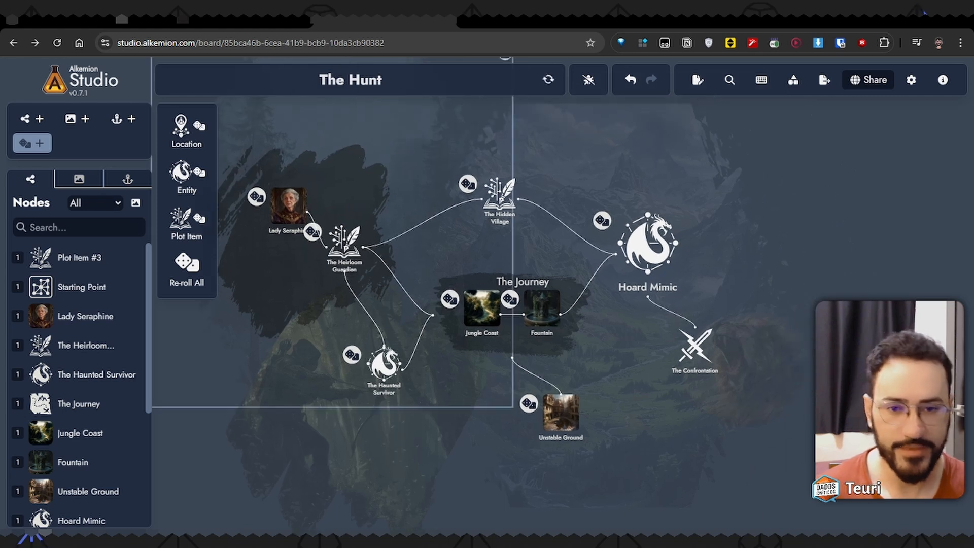
{"action": "left_click_drag", "start_coordinate": [776, 418], "coordinate": [347, 388]}
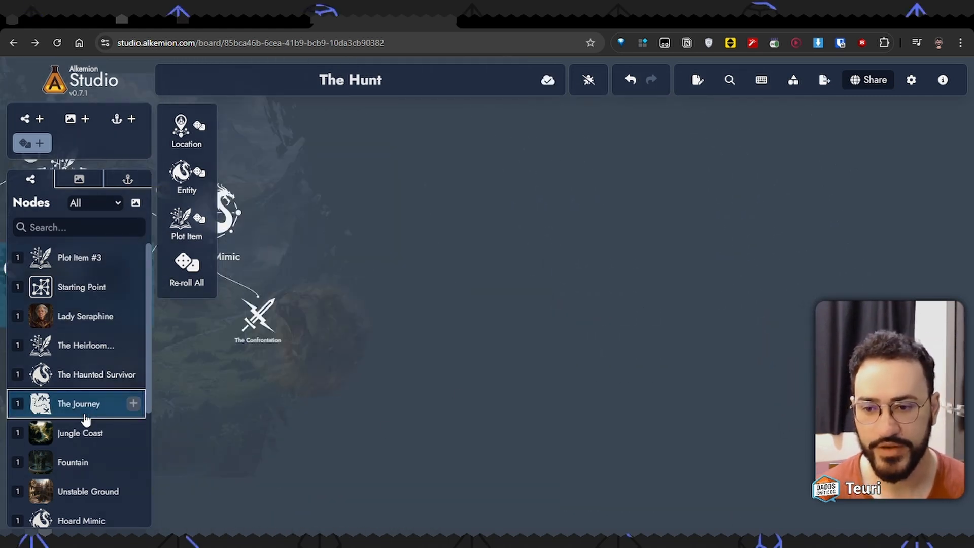
{"action": "left_click", "coordinate": [76, 317]}
{"action": "left_click", "coordinate": [77, 345]}
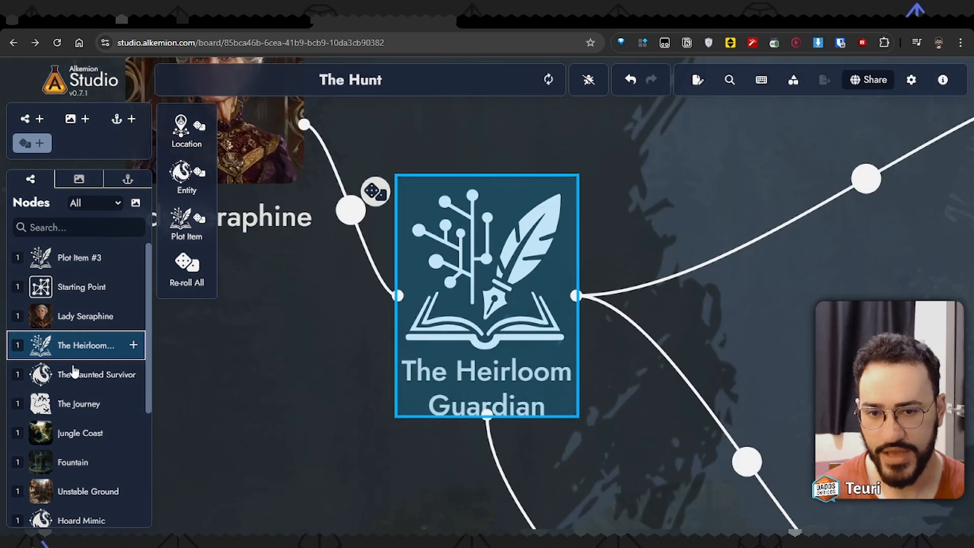
{"action": "left_click", "coordinate": [71, 376]}
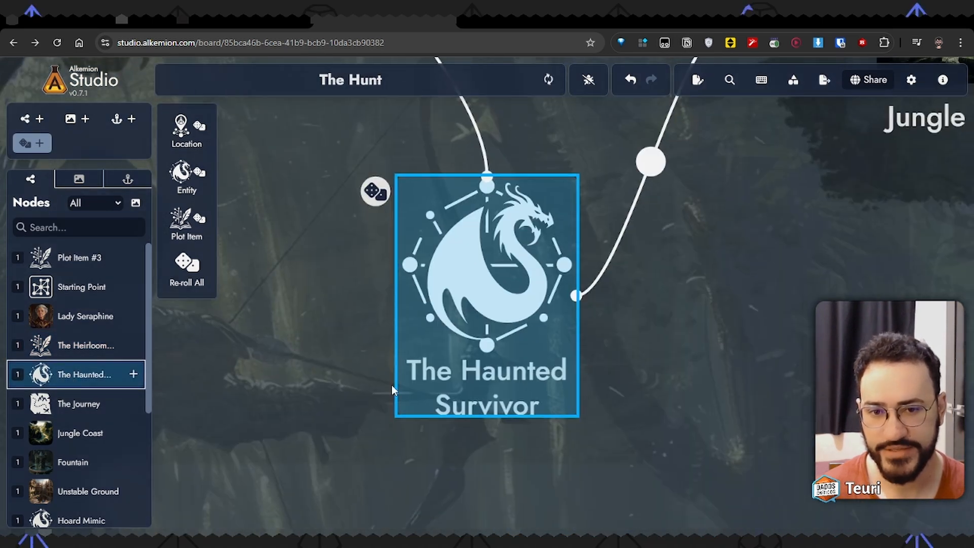
{"action": "scroll", "coordinate": [504, 391], "scroll_direction": "down", "scroll_amount": 5}
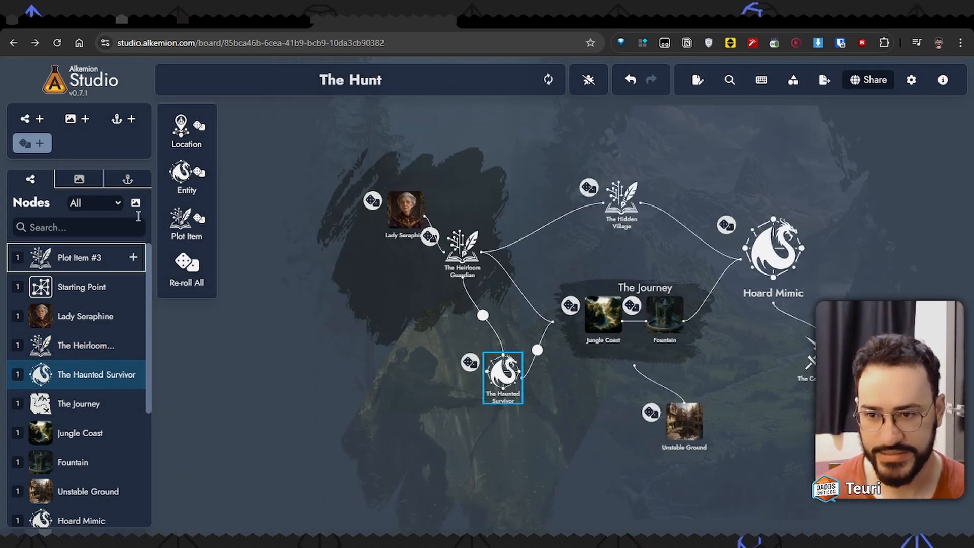
- View the lists of widgets and anchors on the board, and return to the node list
{"action": "left_click", "coordinate": [80, 181]}
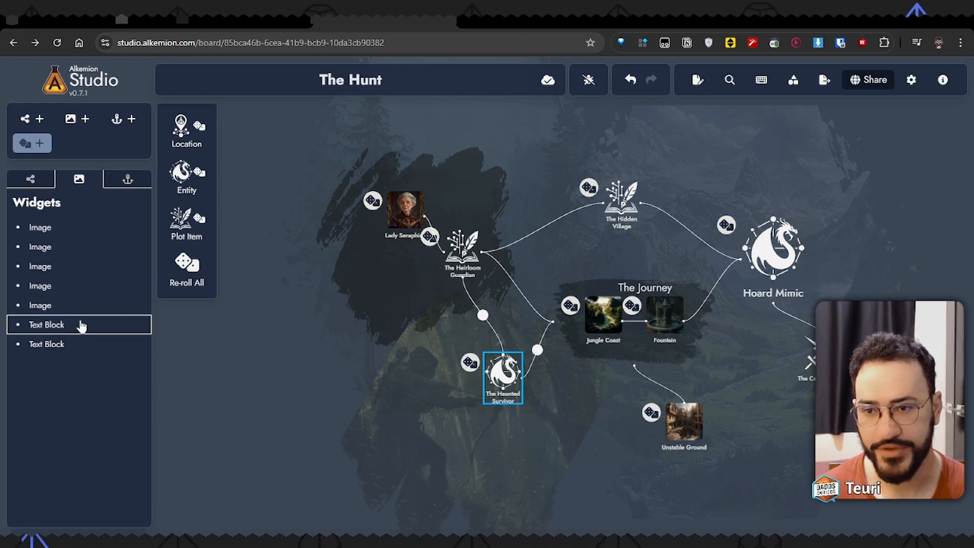
{"action": "left_click", "coordinate": [128, 181]}
{"action": "left_click", "coordinate": [43, 182]}
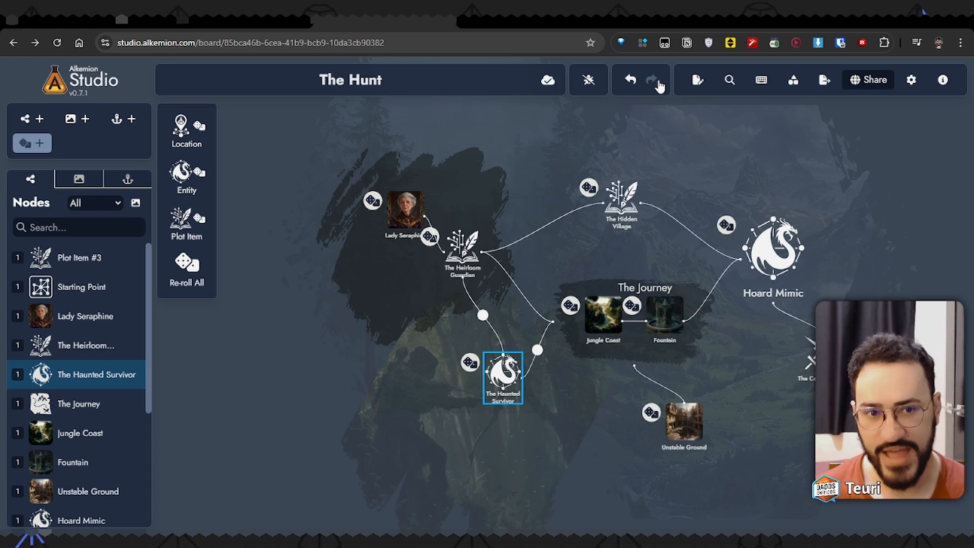
- Open the text editor for The Hunt, look through its node tree and close the editor
{"action": "left_click", "coordinate": [697, 86]}
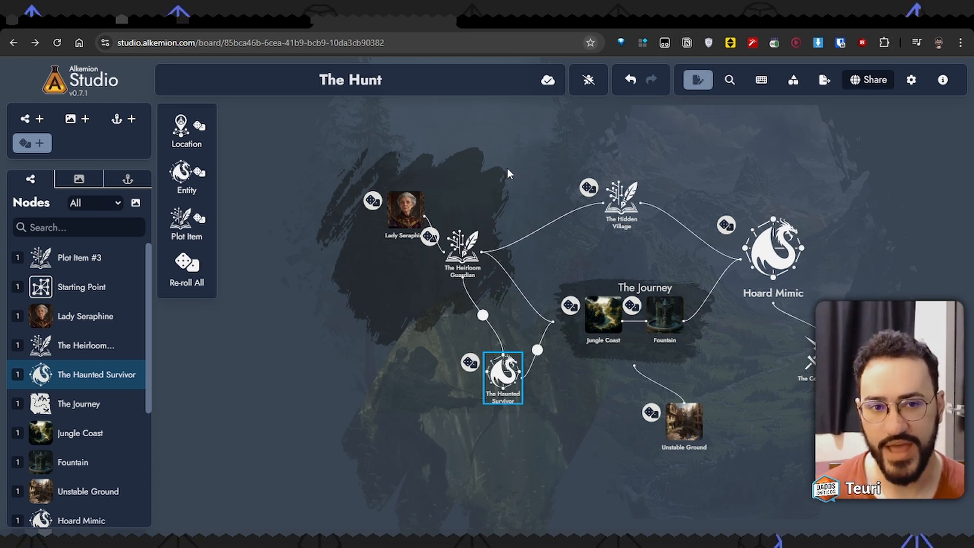
{"action": "scroll", "coordinate": [76, 396], "scroll_direction": "down", "scroll_amount": 4}
{"action": "scroll", "coordinate": [97, 355], "scroll_direction": "up", "scroll_amount": 4}
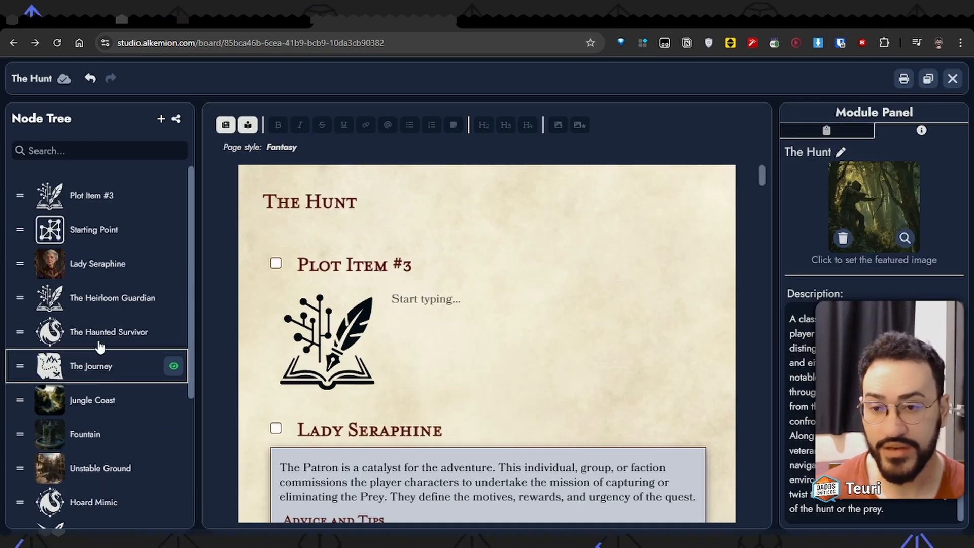
{"action": "scroll", "coordinate": [85, 185], "scroll_direction": "down", "scroll_amount": 4}
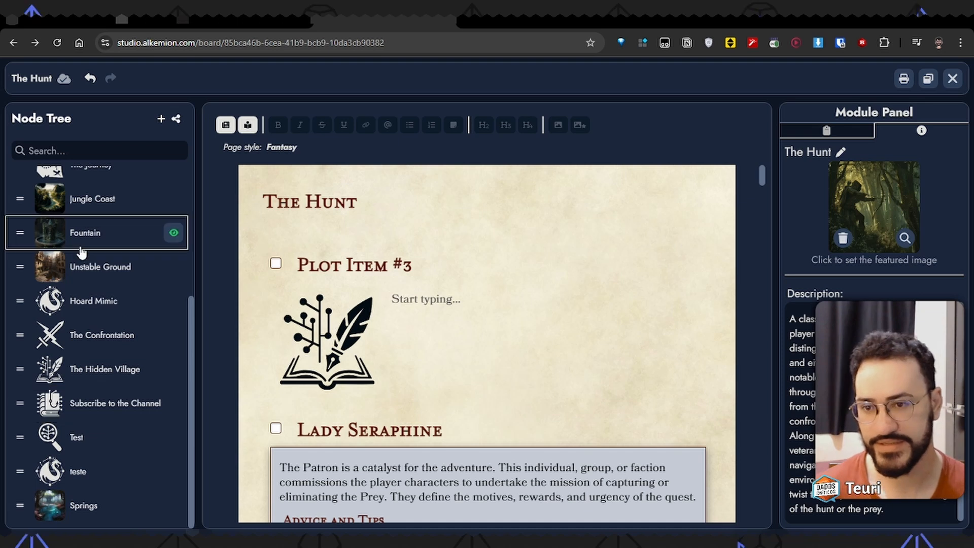
{"action": "scroll", "coordinate": [81, 255], "scroll_direction": "up", "scroll_amount": 4}
{"action": "scroll", "coordinate": [82, 272], "scroll_direction": "down", "scroll_amount": 4}
{"action": "left_click", "coordinate": [953, 78]}
- View the Find Node search, browse the keyboard shortcuts in the Controls dialog and close both
{"action": "left_click", "coordinate": [730, 80]}
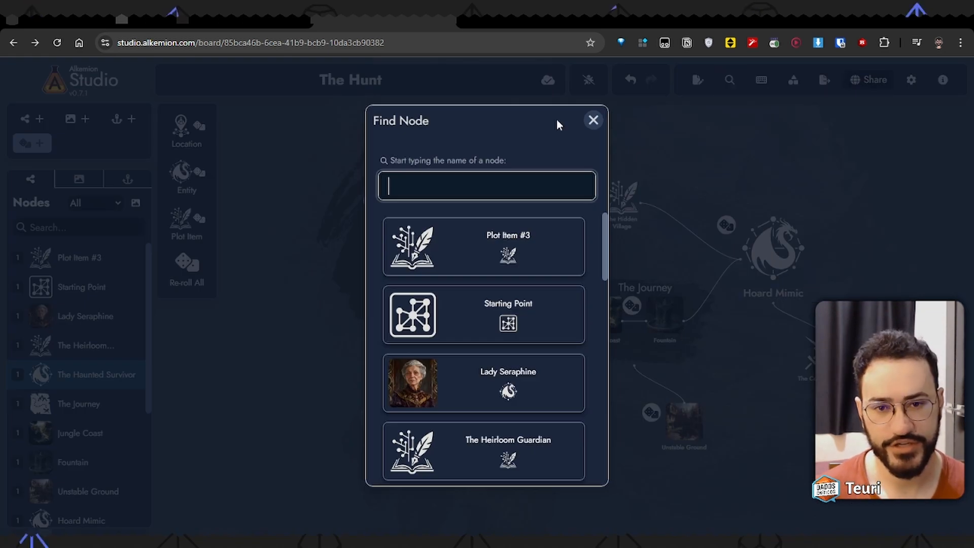
{"action": "left_click", "coordinate": [593, 119]}
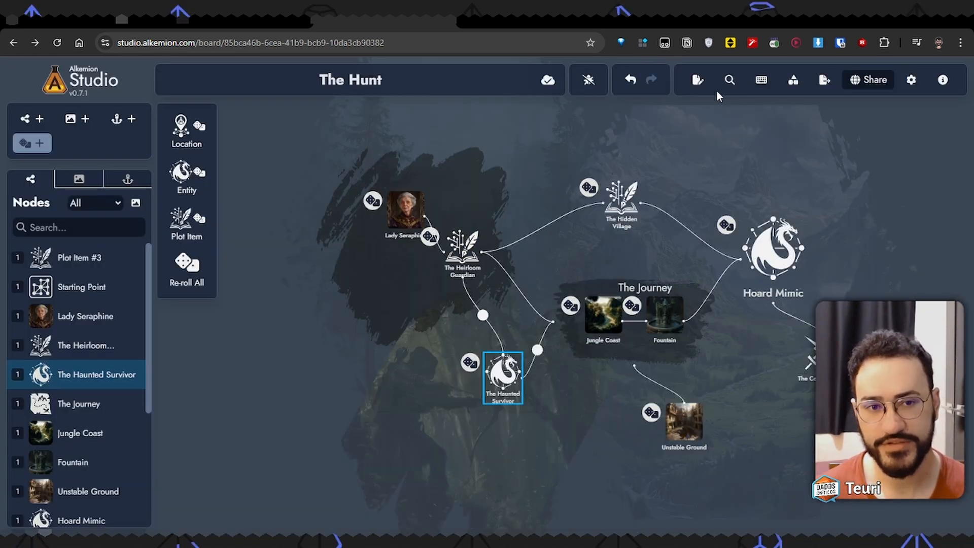
{"action": "left_click", "coordinate": [761, 80]}
{"action": "scroll", "coordinate": [537, 294], "scroll_direction": "down", "scroll_amount": 10}
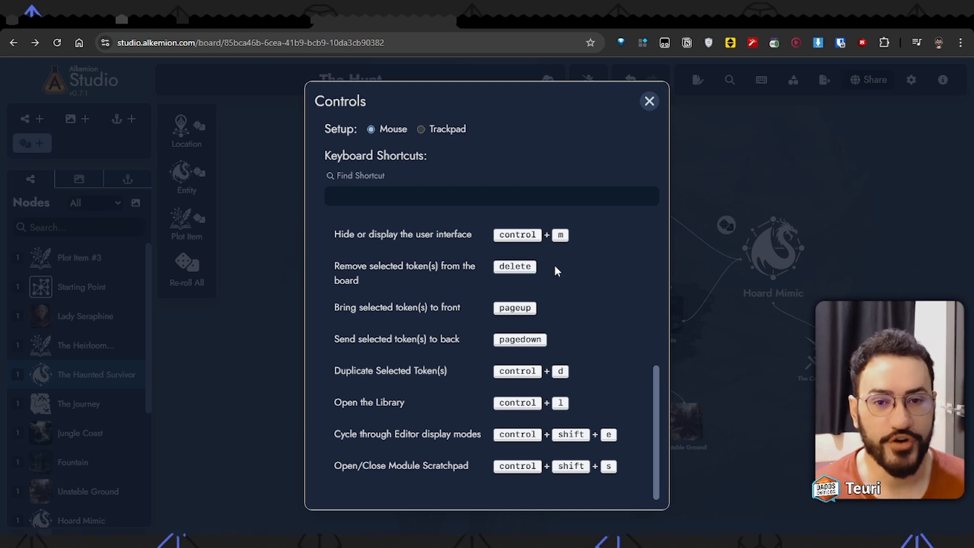
{"action": "scroll", "coordinate": [538, 304], "scroll_direction": "up", "scroll_amount": 3}
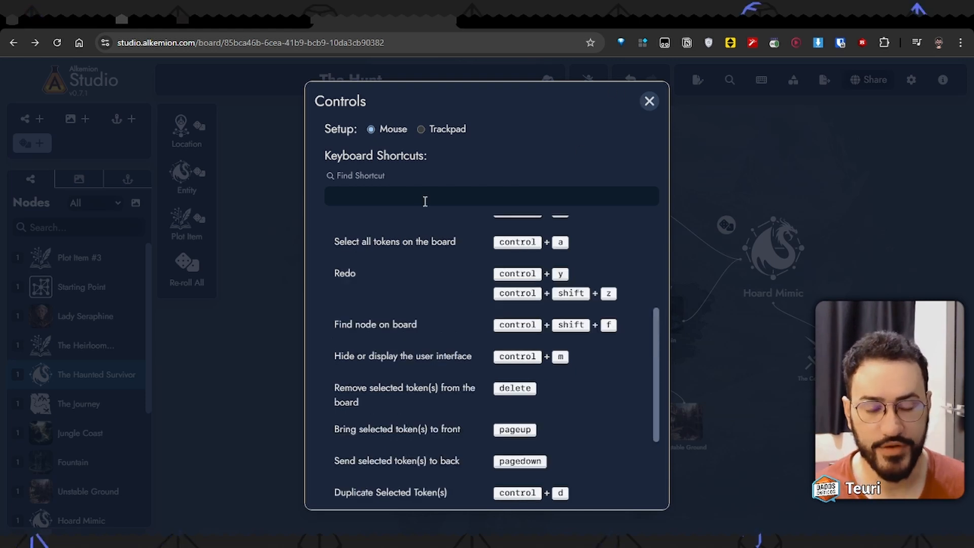
{"action": "left_click", "coordinate": [426, 197]}
{"action": "scroll", "coordinate": [449, 408], "scroll_direction": "down", "scroll_amount": 3}
{"action": "scroll", "coordinate": [472, 304], "scroll_direction": "up", "scroll_amount": 6}
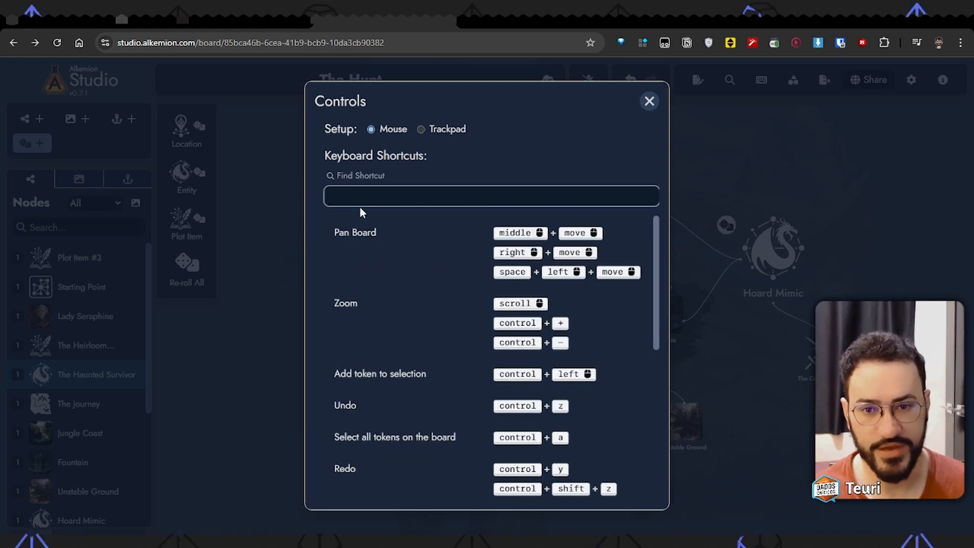
{"action": "left_click", "coordinate": [649, 101]}
- Open the library and browse the community templates across all categories
{"action": "left_click", "coordinate": [794, 81]}
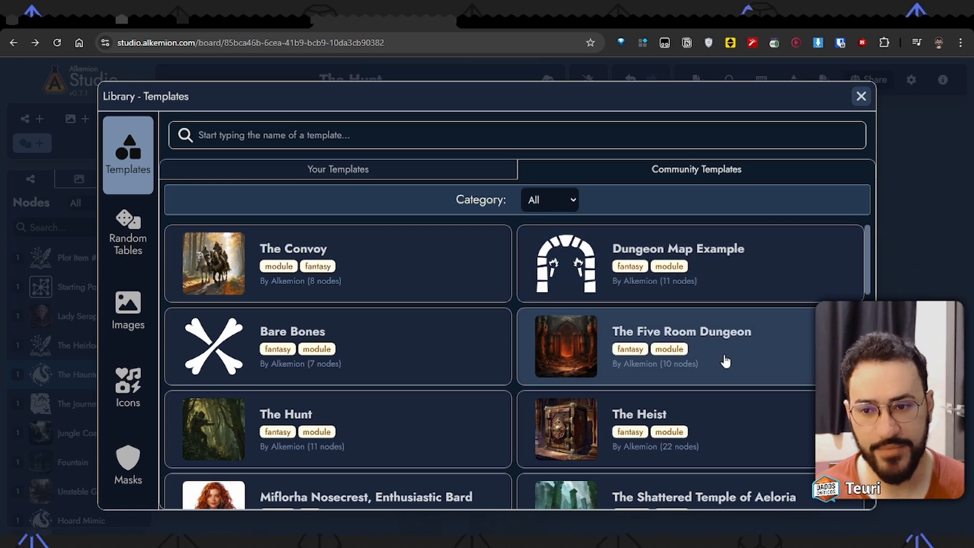
{"action": "scroll", "coordinate": [198, 374], "scroll_direction": "down", "scroll_amount": 5}
{"action": "scroll", "coordinate": [431, 283], "scroll_direction": "up", "scroll_amount": 2}
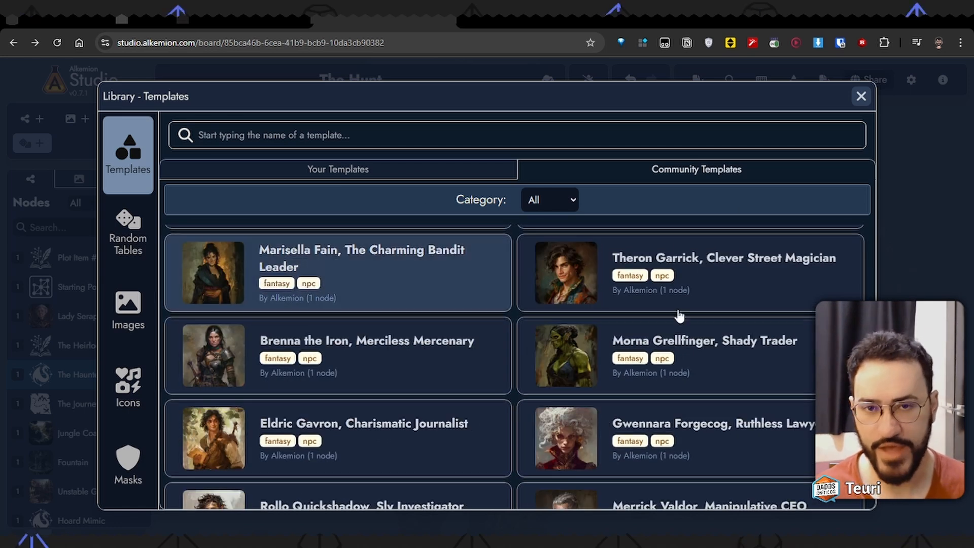
{"action": "scroll", "coordinate": [558, 254], "scroll_direction": "up", "scroll_amount": 3}
- View the library's image, icon and mask collections and close the library
{"action": "left_click", "coordinate": [126, 382]}
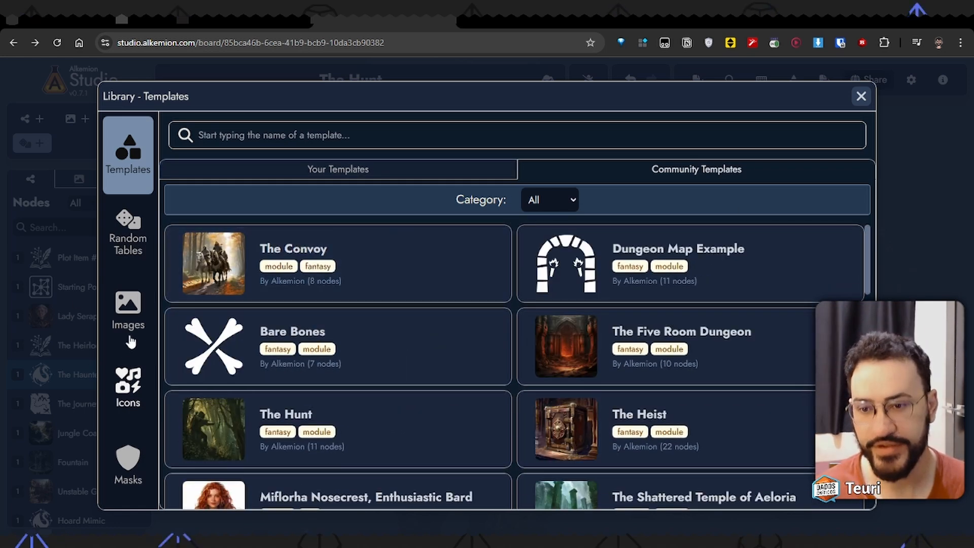
{"action": "left_click", "coordinate": [131, 325]}
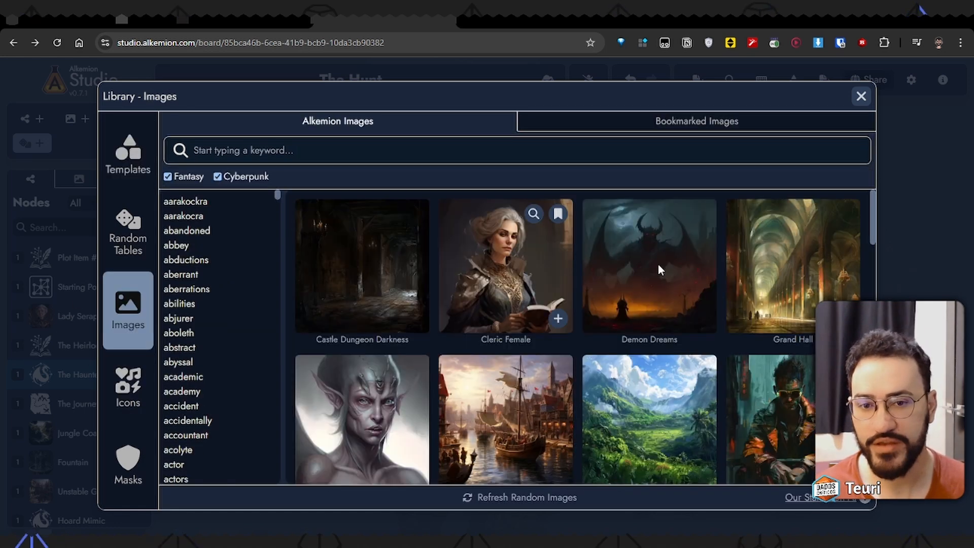
{"action": "left_click", "coordinate": [127, 388]}
{"action": "scroll", "coordinate": [537, 238], "scroll_direction": "down", "scroll_amount": 1}
{"action": "scroll", "coordinate": [537, 239], "scroll_direction": "up", "scroll_amount": 1}
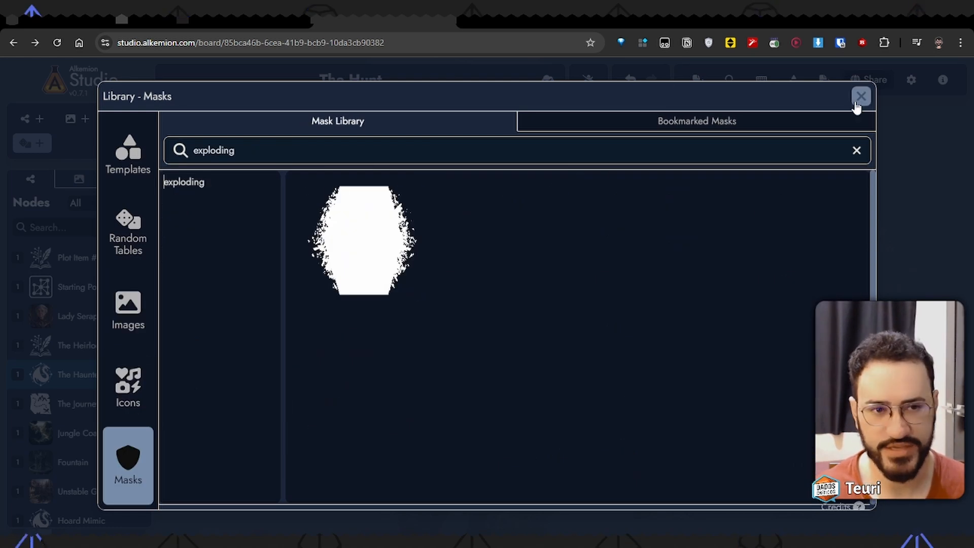
{"action": "left_click", "coordinate": [861, 96]}
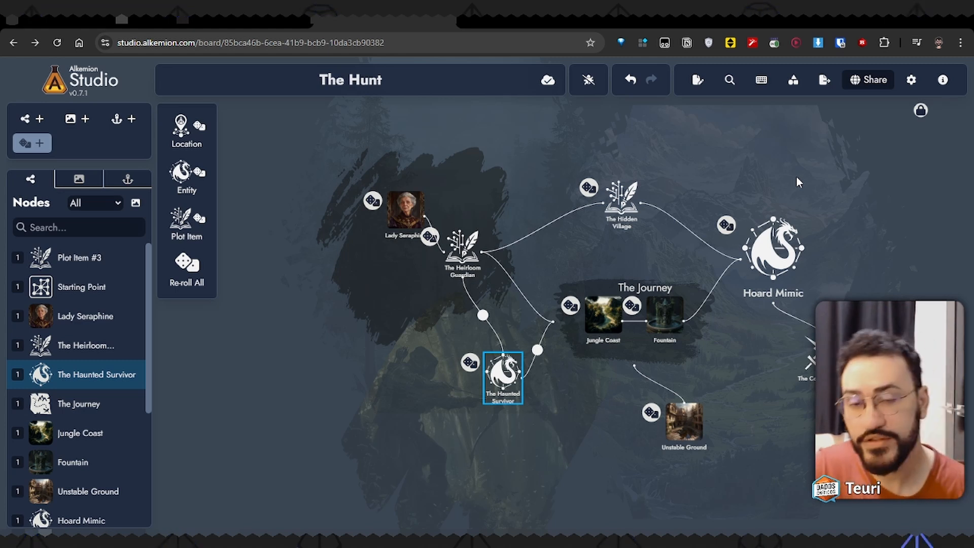
- View the module's export formats, dismiss them and open the sharing options
{"action": "left_click", "coordinate": [825, 79]}
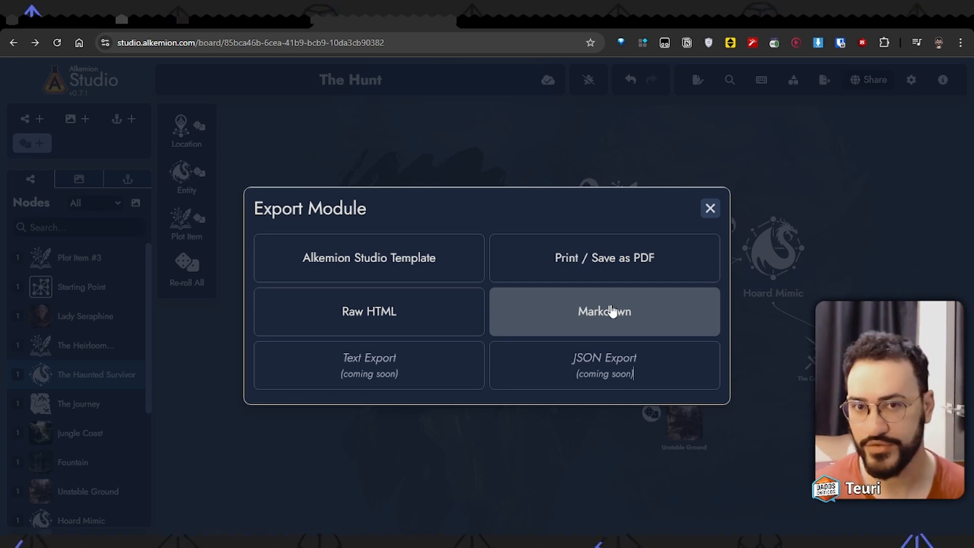
{"action": "left_click", "coordinate": [772, 272]}
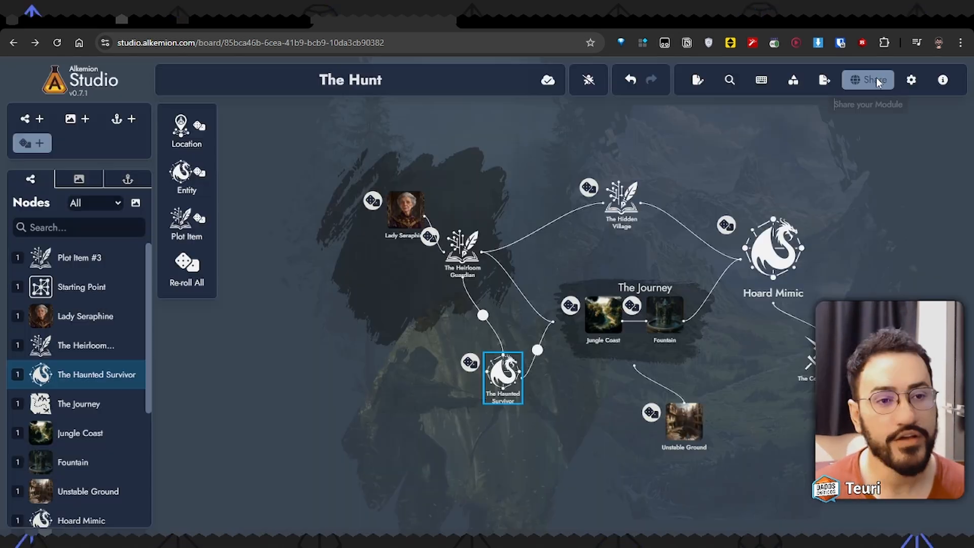
{"action": "left_click", "coordinate": [877, 80]}
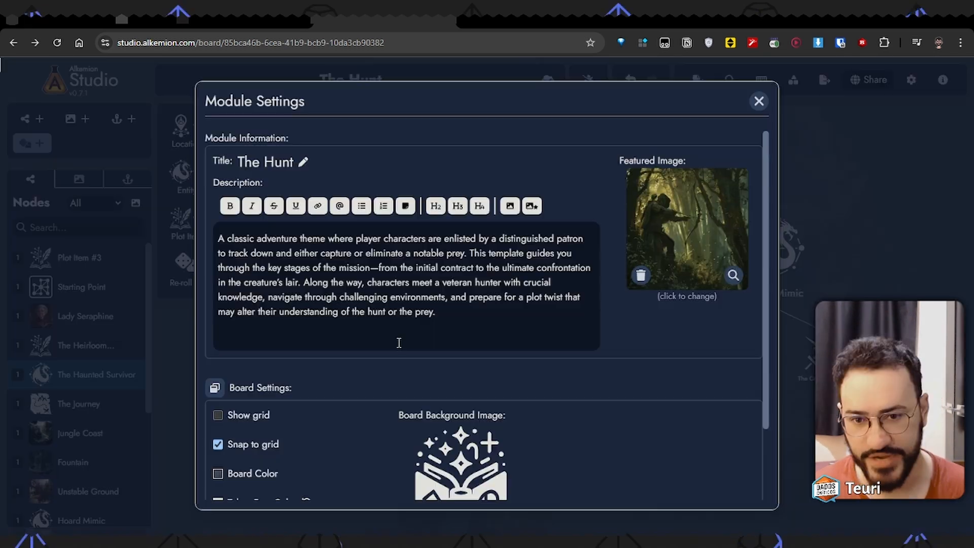
- Review the module information and board settings, close them and survey The Hunt board as a whole
{"action": "scroll", "coordinate": [381, 375], "scroll_direction": "down", "scroll_amount": 2}
{"action": "scroll", "coordinate": [383, 376], "scroll_direction": "up", "scroll_amount": 2}
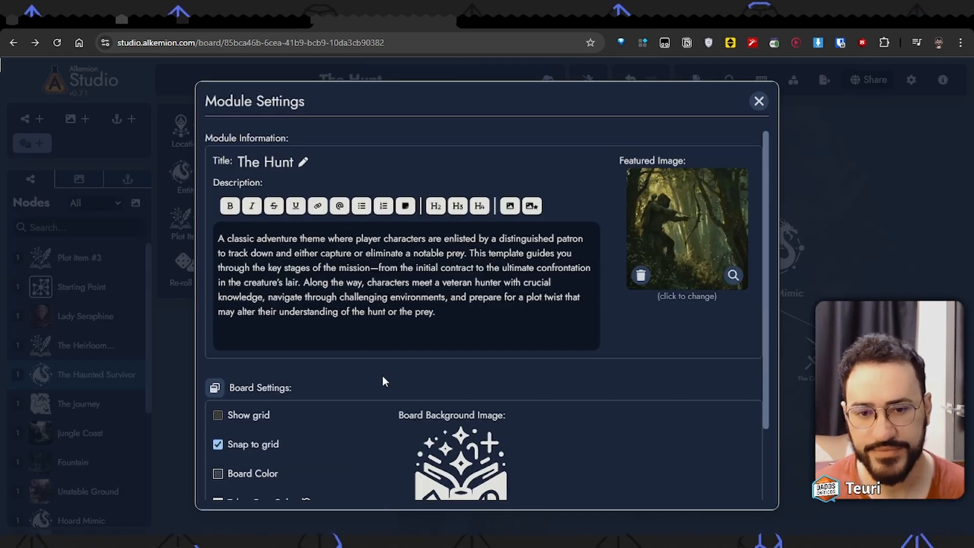
{"action": "left_click", "coordinate": [759, 101]}
{"action": "scroll", "coordinate": [786, 361], "scroll_direction": "down", "scroll_amount": 3}
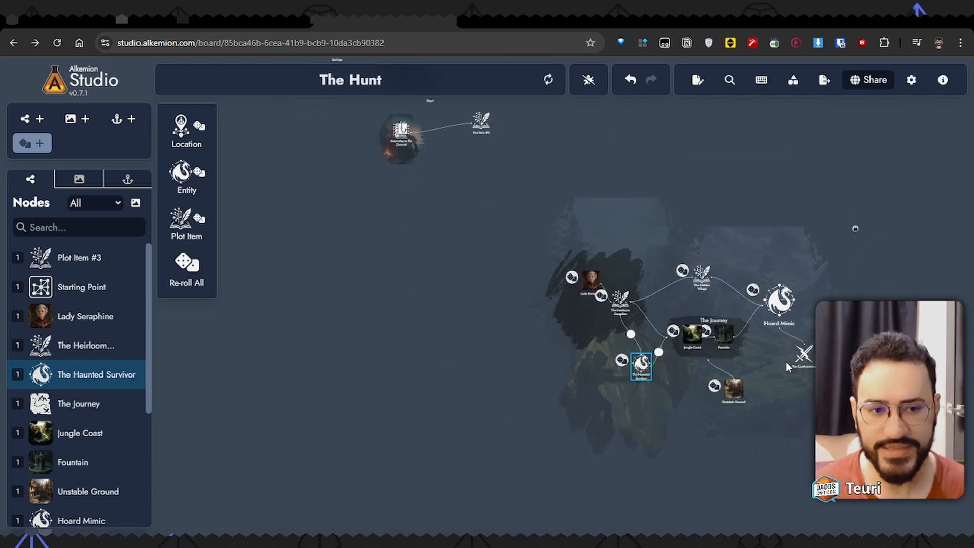
{"action": "left_click_drag", "start_coordinate": [787, 394], "coordinate": [701, 390]}
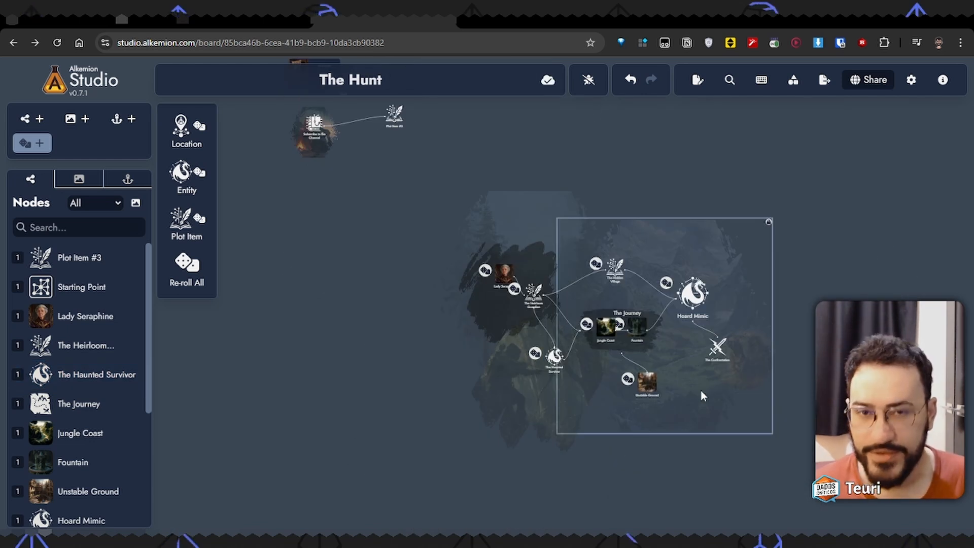